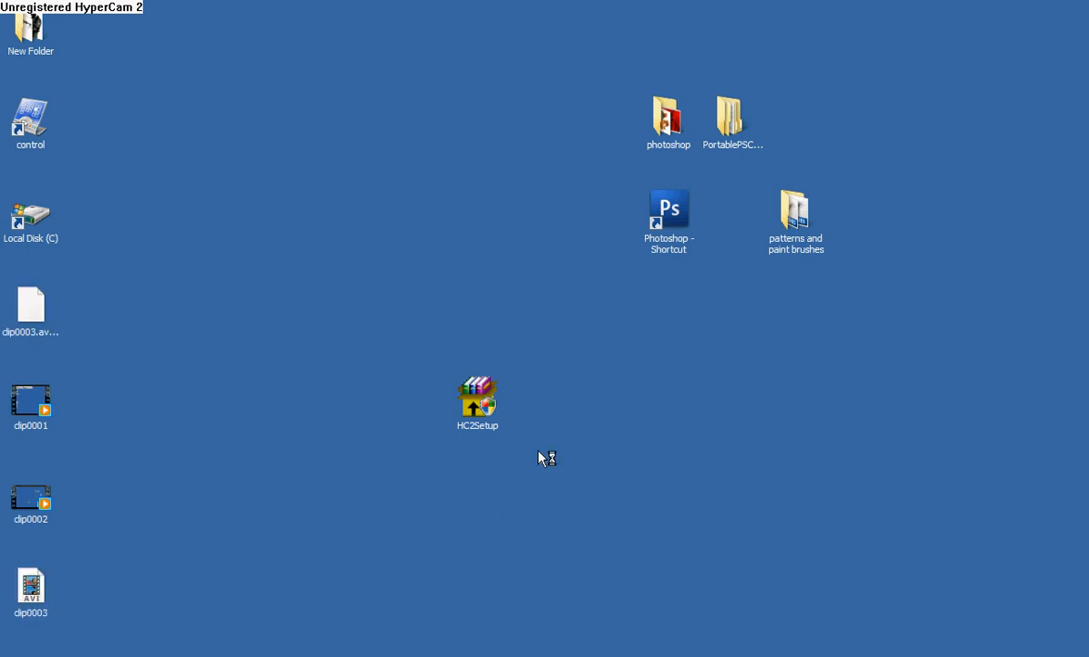
- Launch Photoshop from its desktop shortcut using Run as administrator
double_click(679, 214)
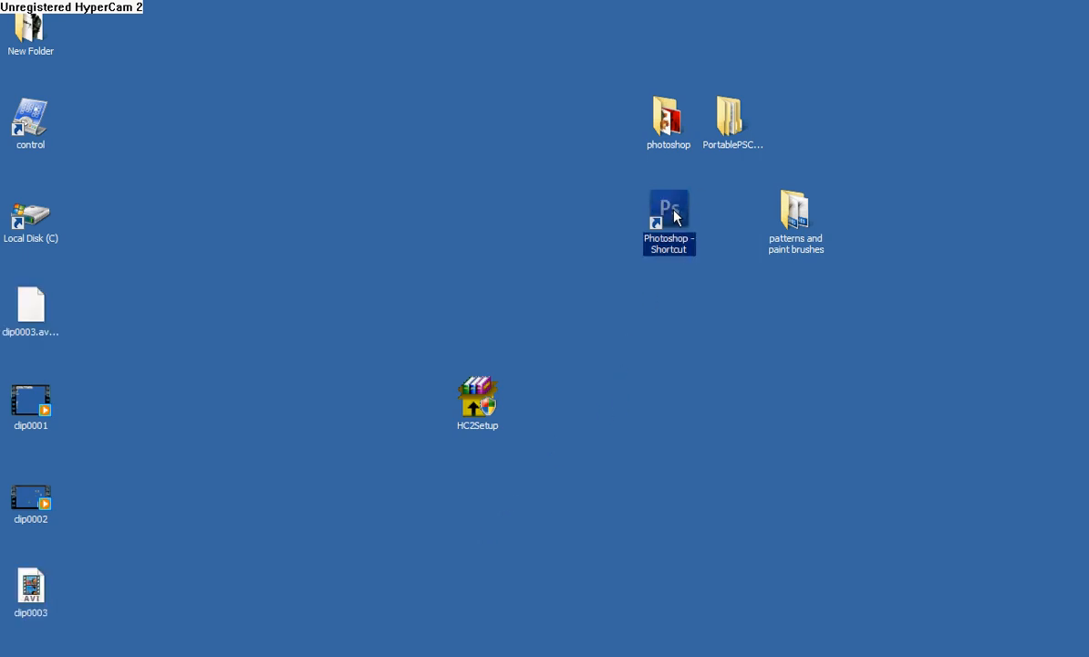
right_click(630, 196)
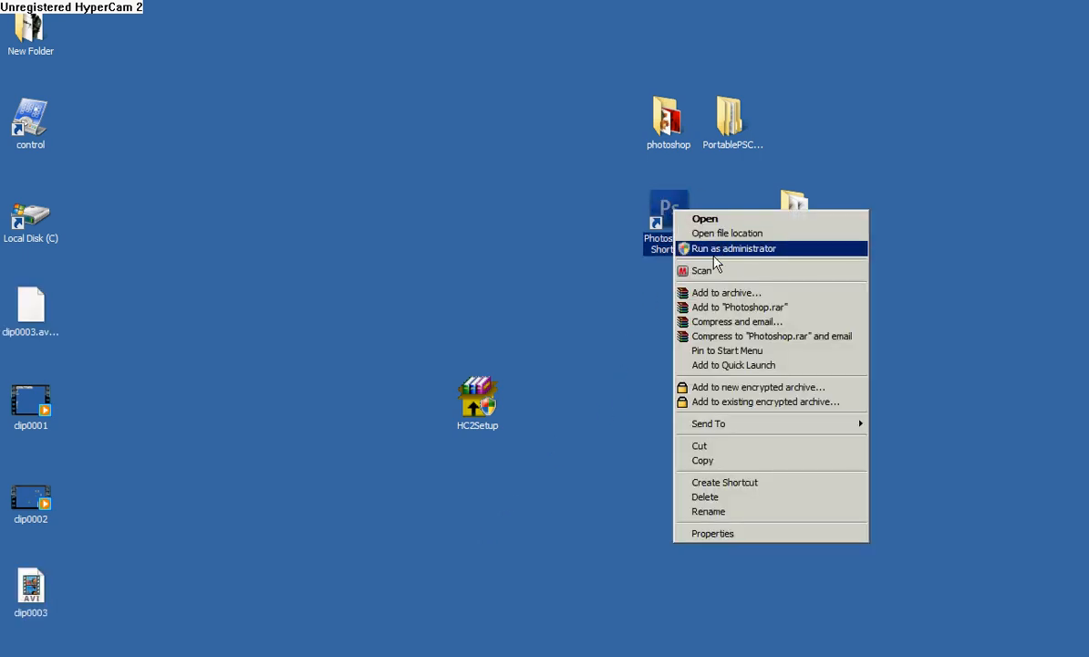
click(717, 243)
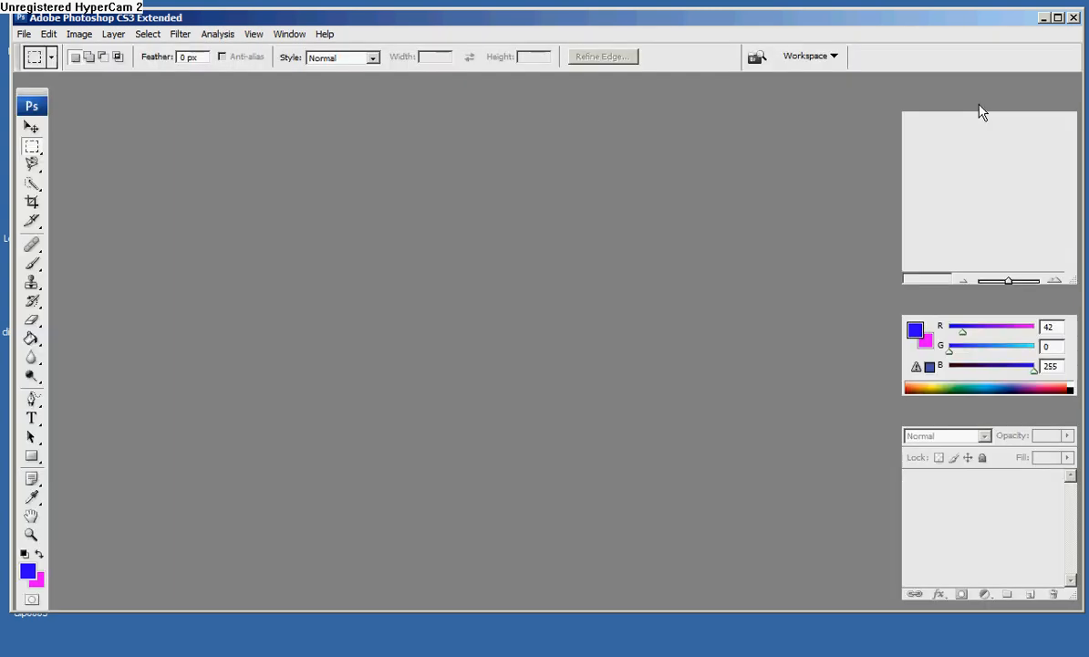
- Maximize the Photoshop window and make the Brush tool active
click(1058, 18)
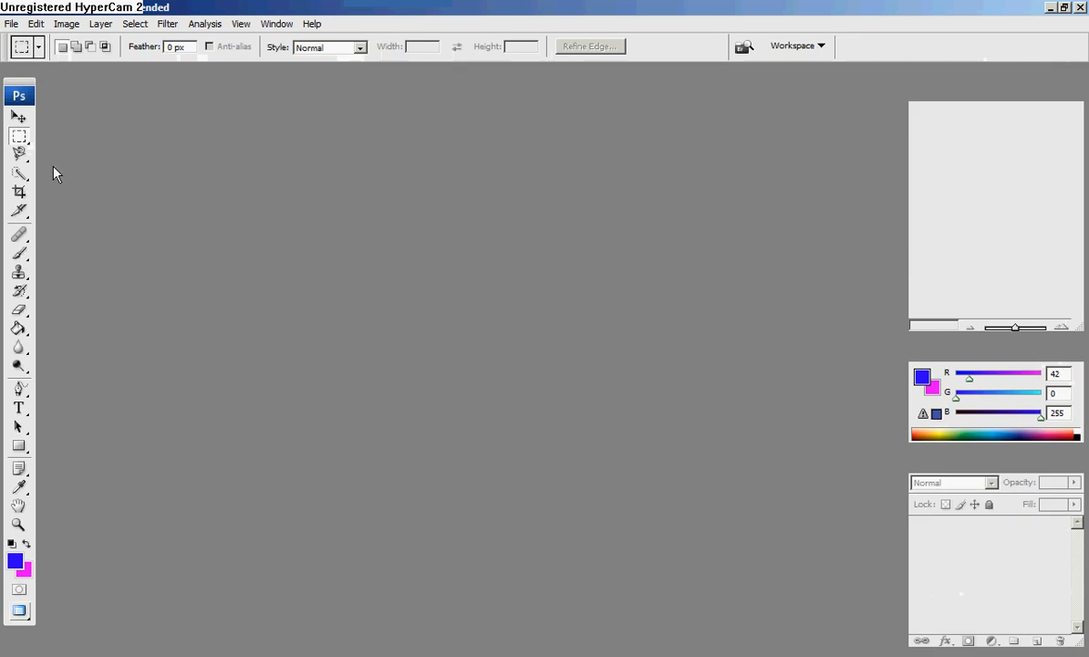
click(12, 24)
click(12, 24)
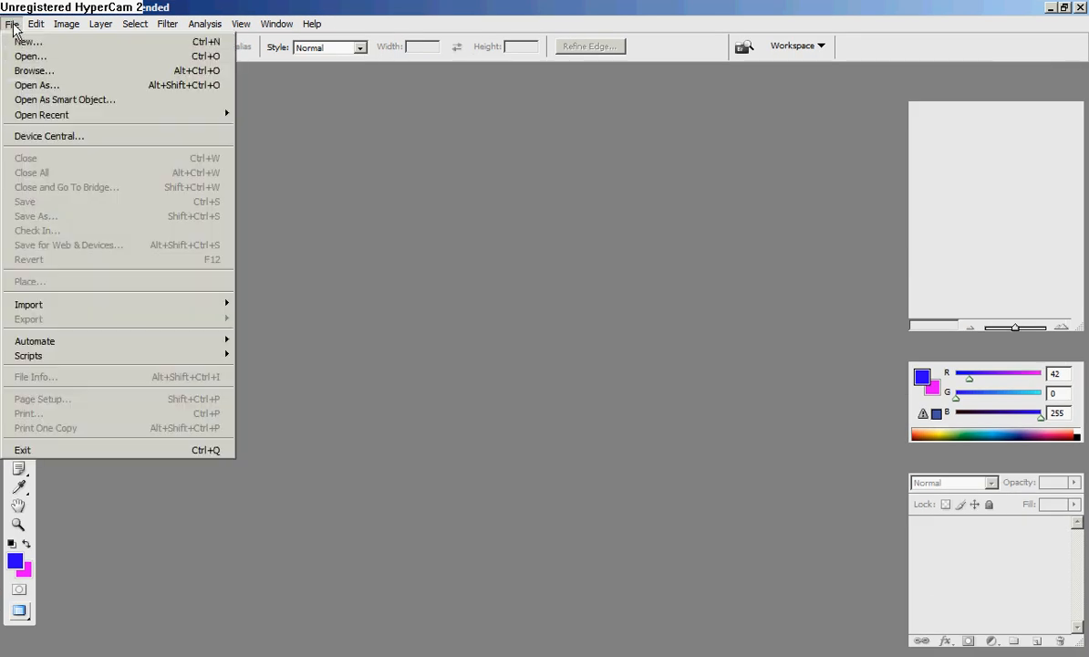
click(18, 96)
click(20, 256)
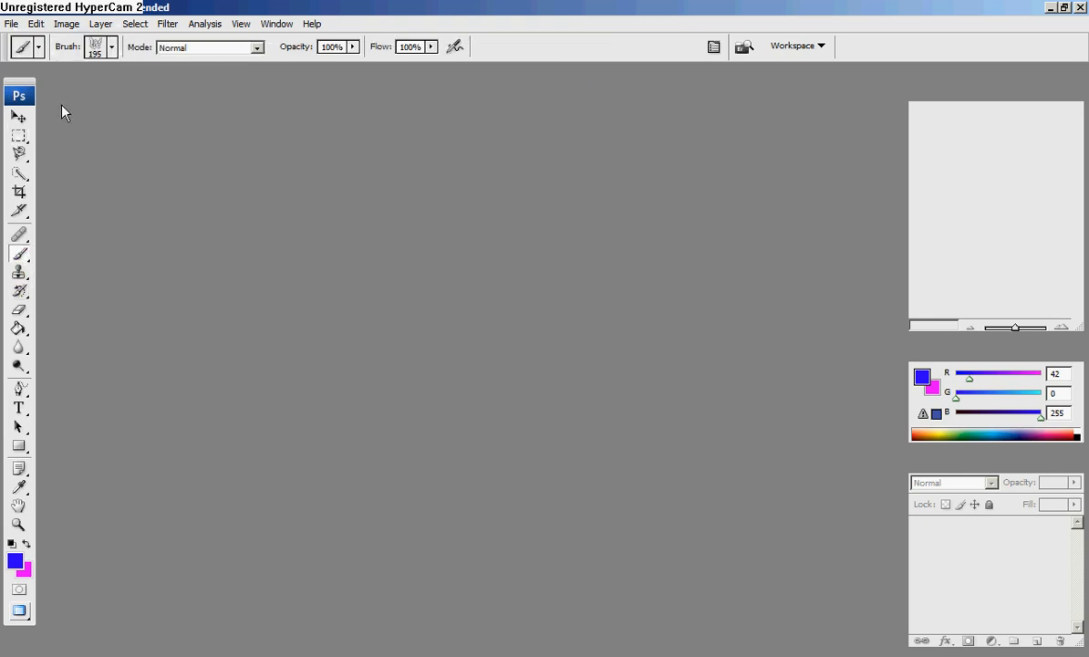
- Bring up the Load Brushes dialog from the brush preset picker's flyout menu
click(111, 47)
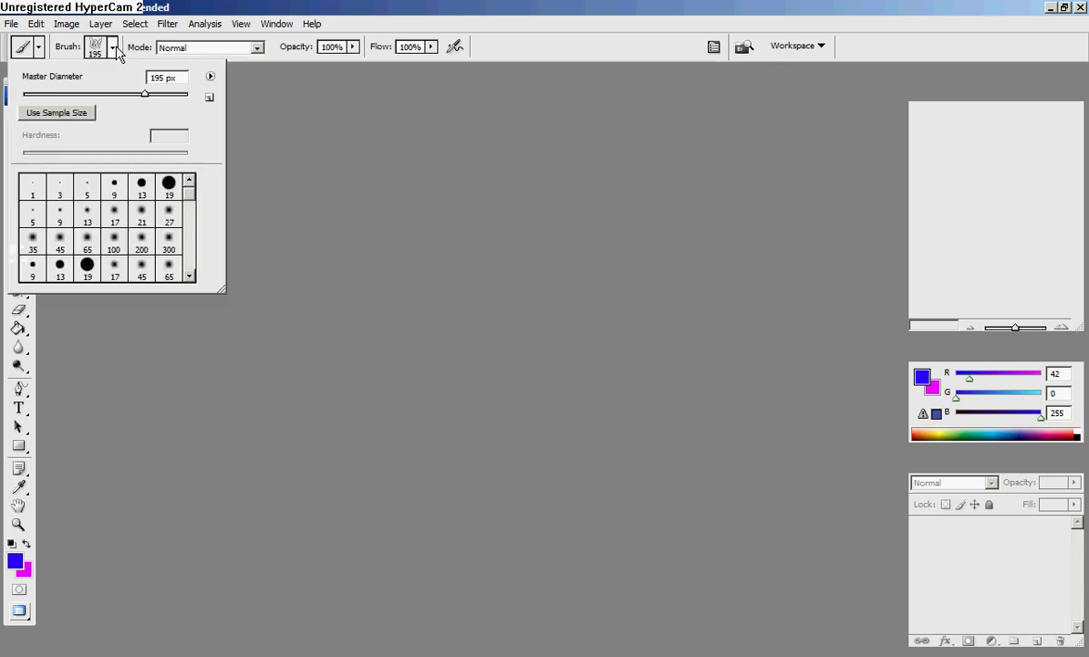
click(211, 80)
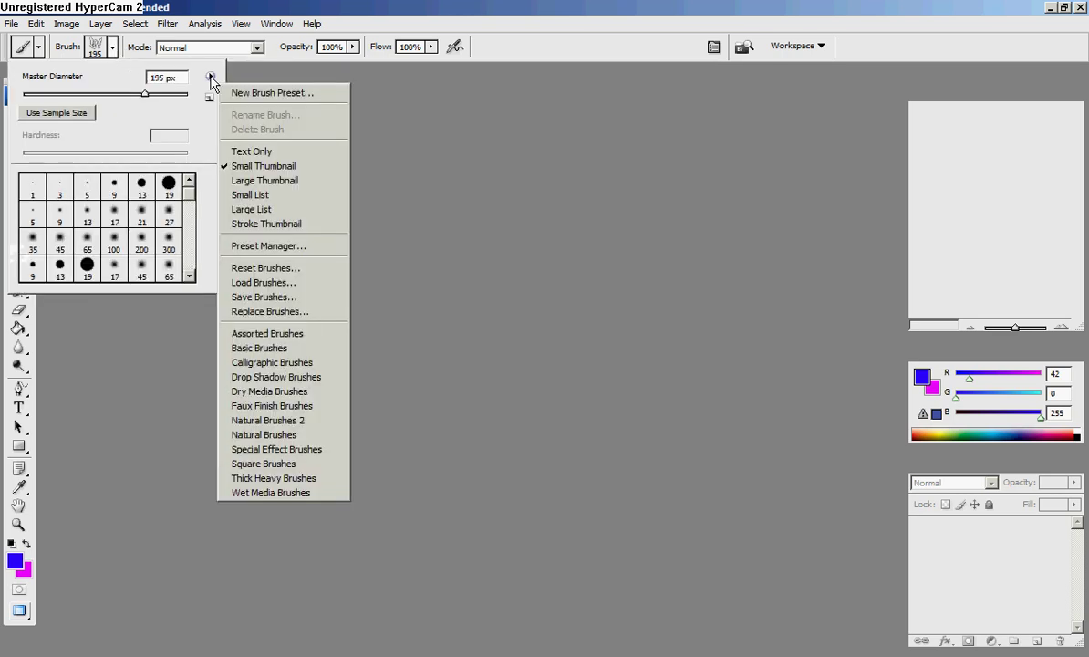
click(247, 285)
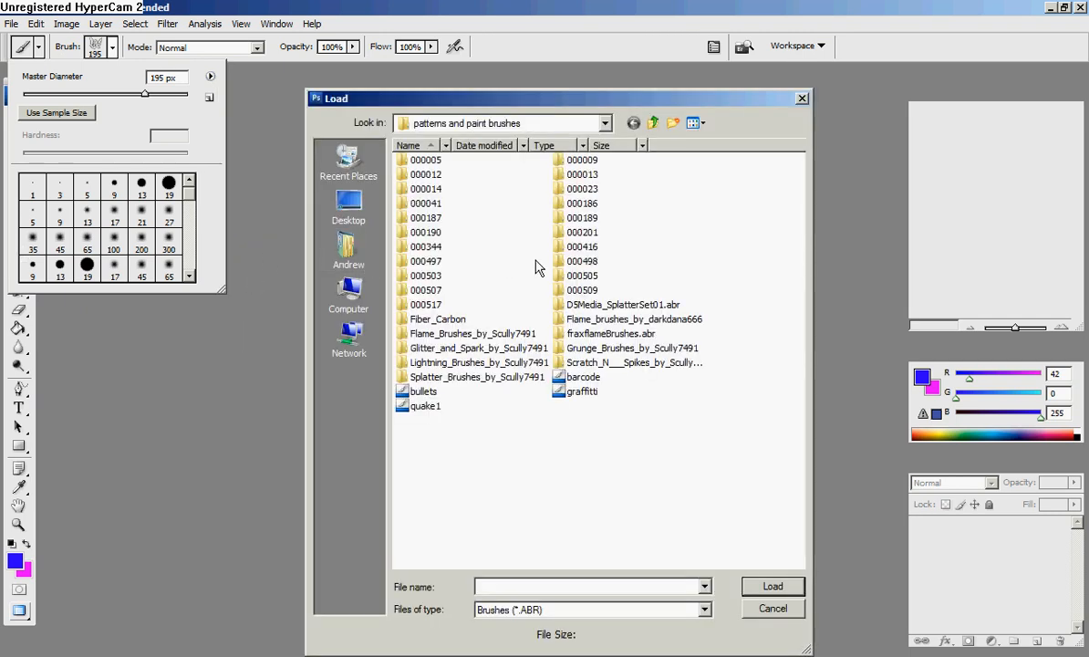
- Browse the Desktop's patterns and paint brushes folder, checking 000190, Glitter_and_Spark and 000509 subfolders
click(350, 210)
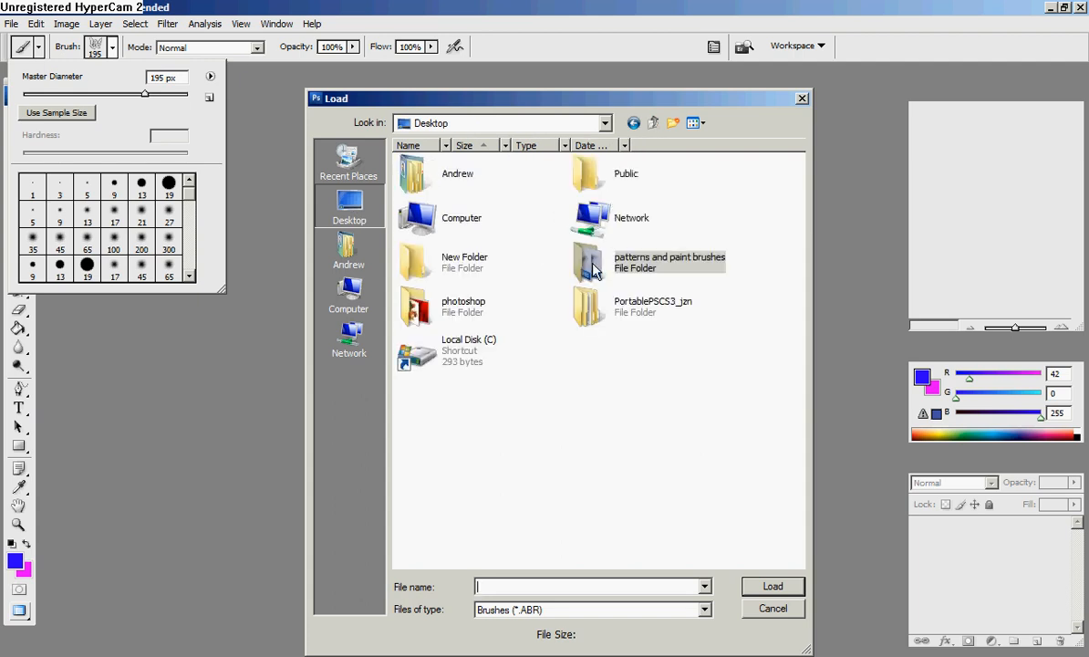
click(592, 264)
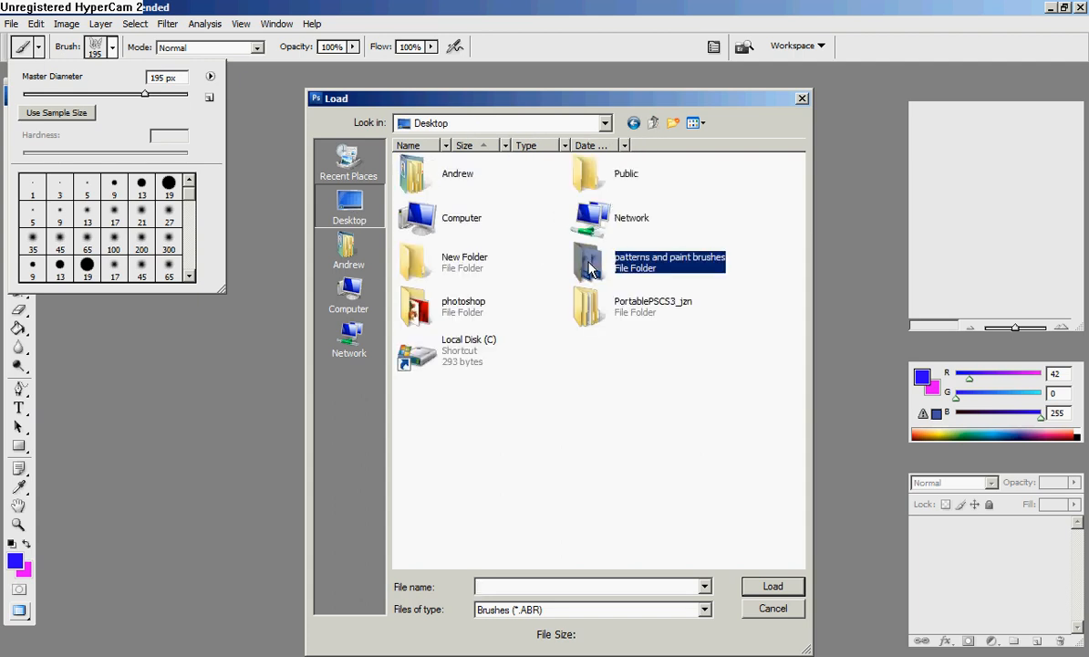
double_click(591, 264)
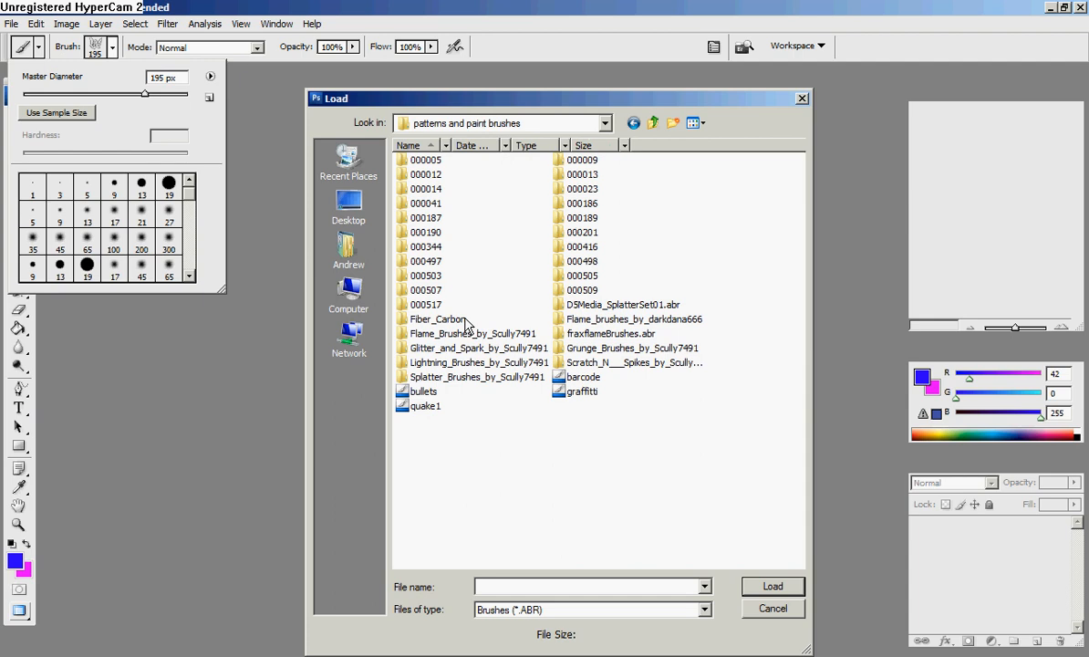
double_click(425, 232)
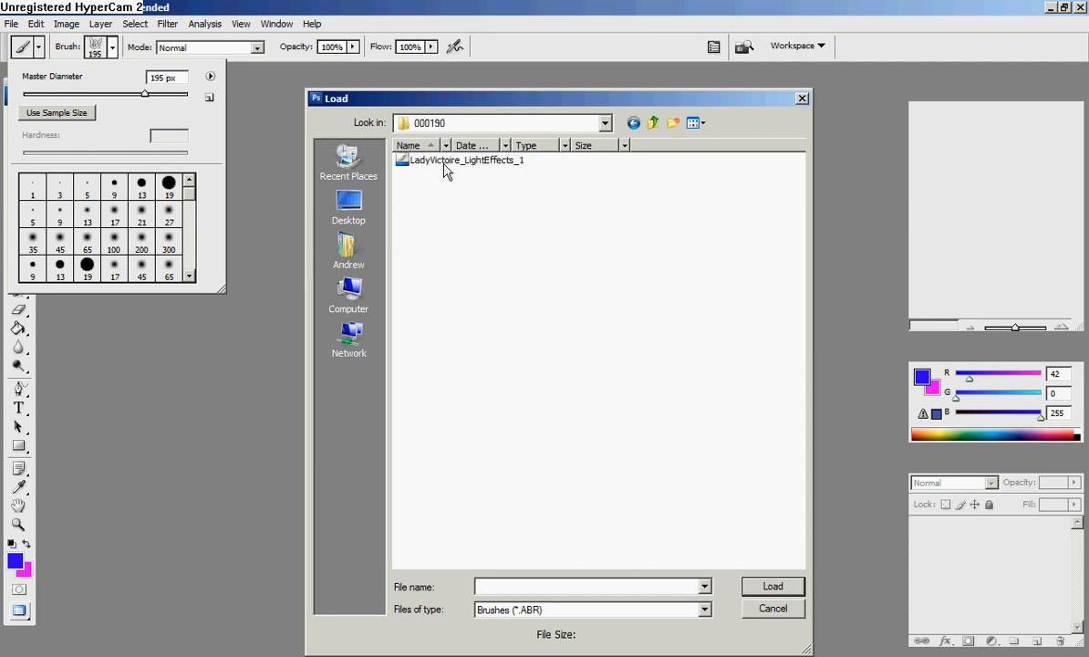
click(633, 123)
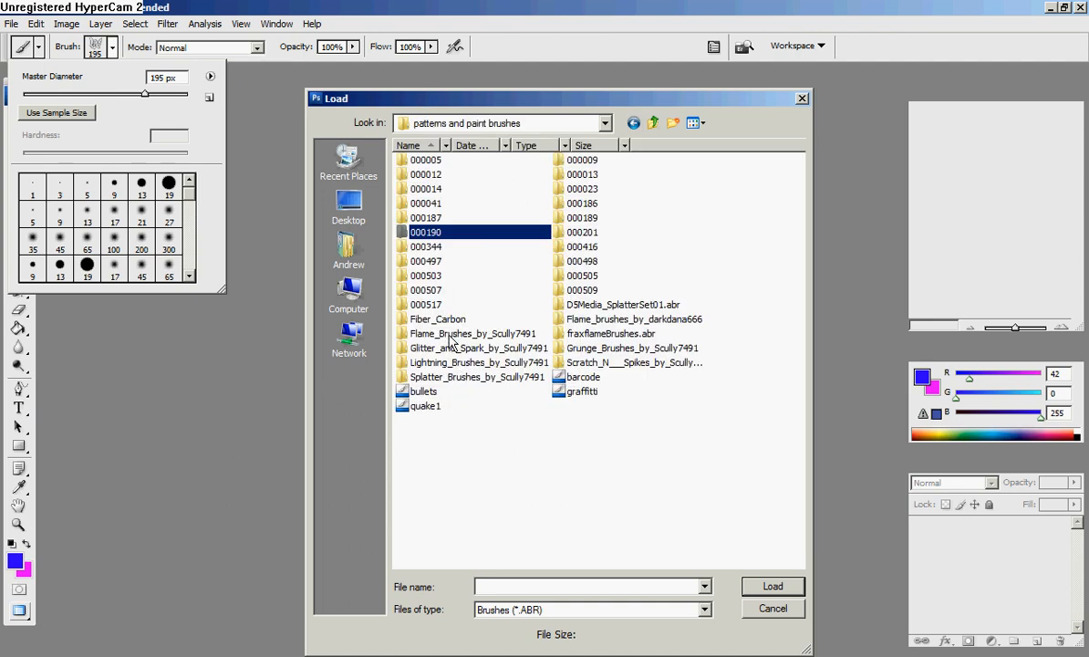
double_click(477, 347)
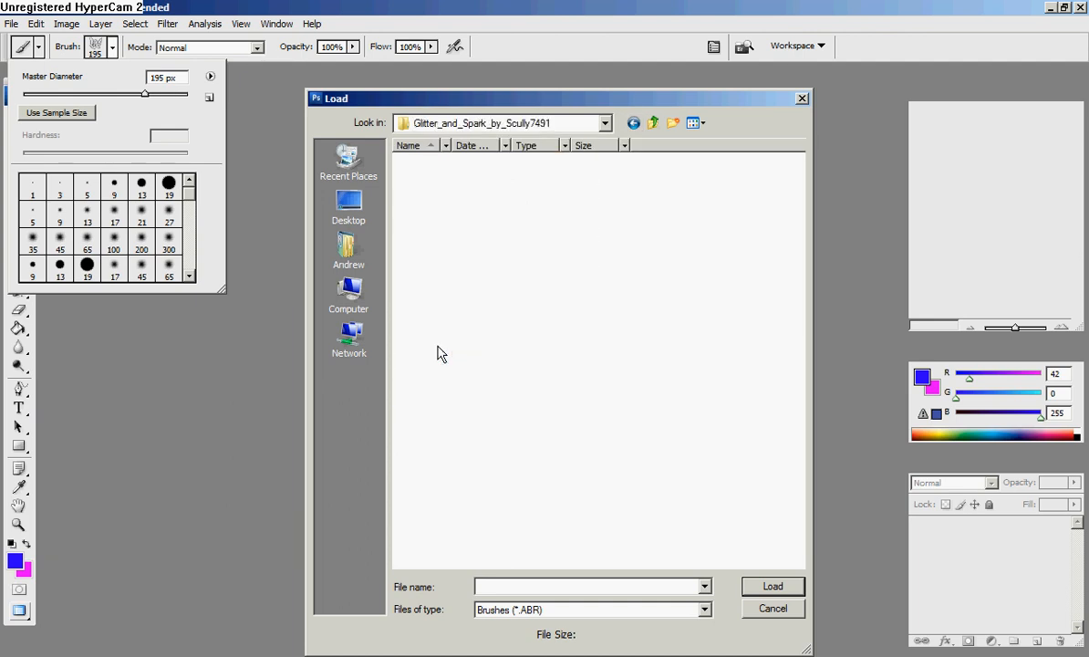
click(633, 122)
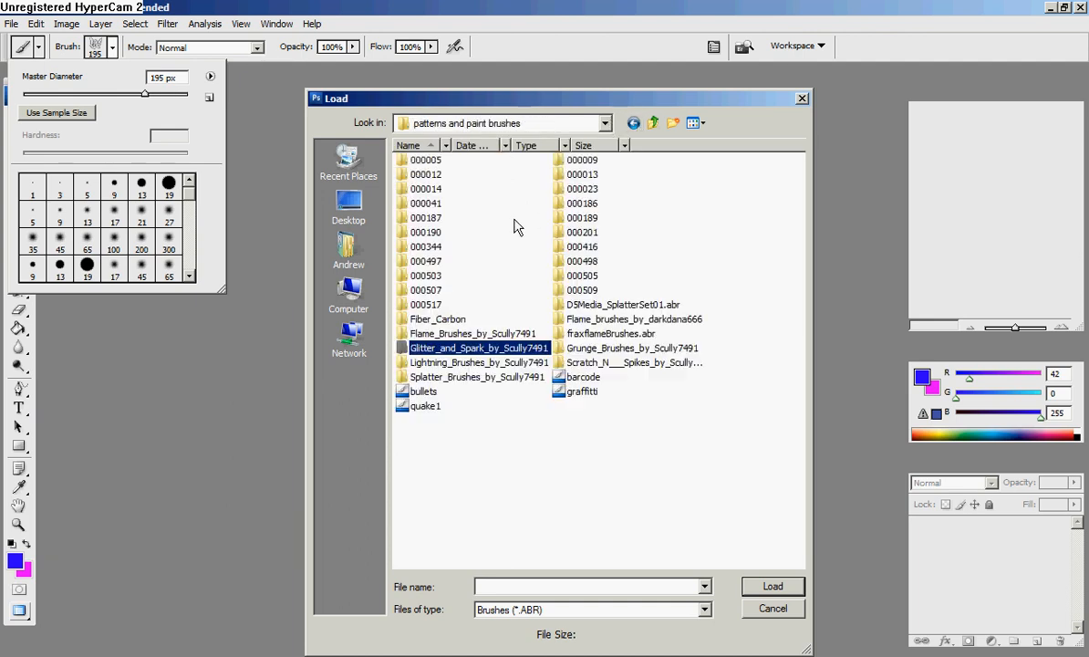
double_click(552, 303)
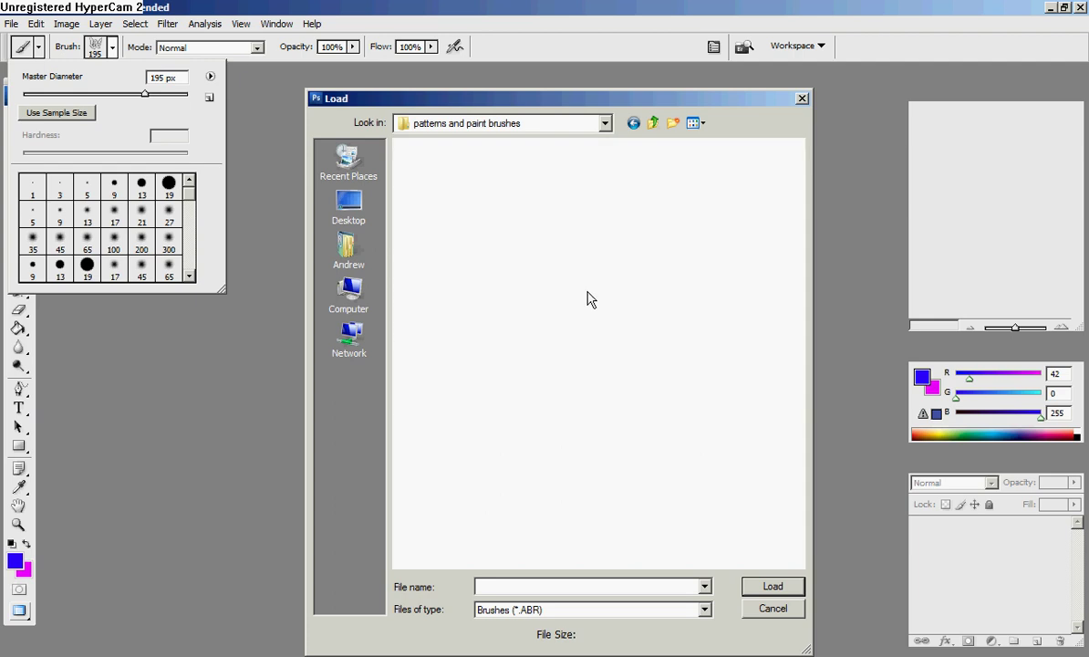
click(633, 122)
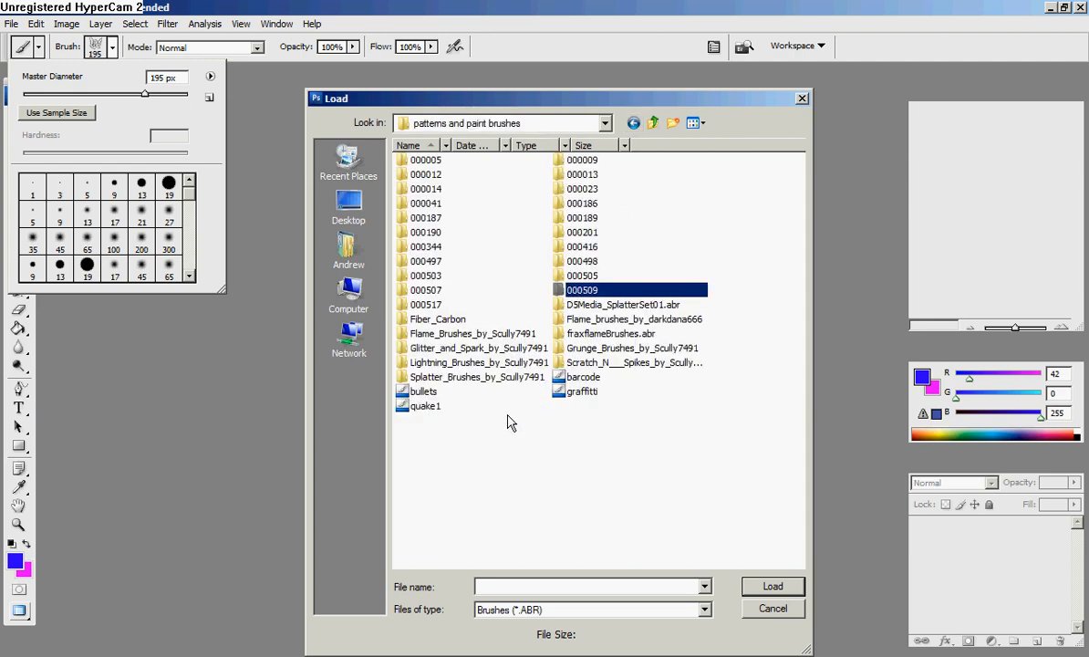
- Go into Flame_brushes_by_darkdana666 > Dark_dana_25 and select the Dark_dana_25 brush file
click(584, 319)
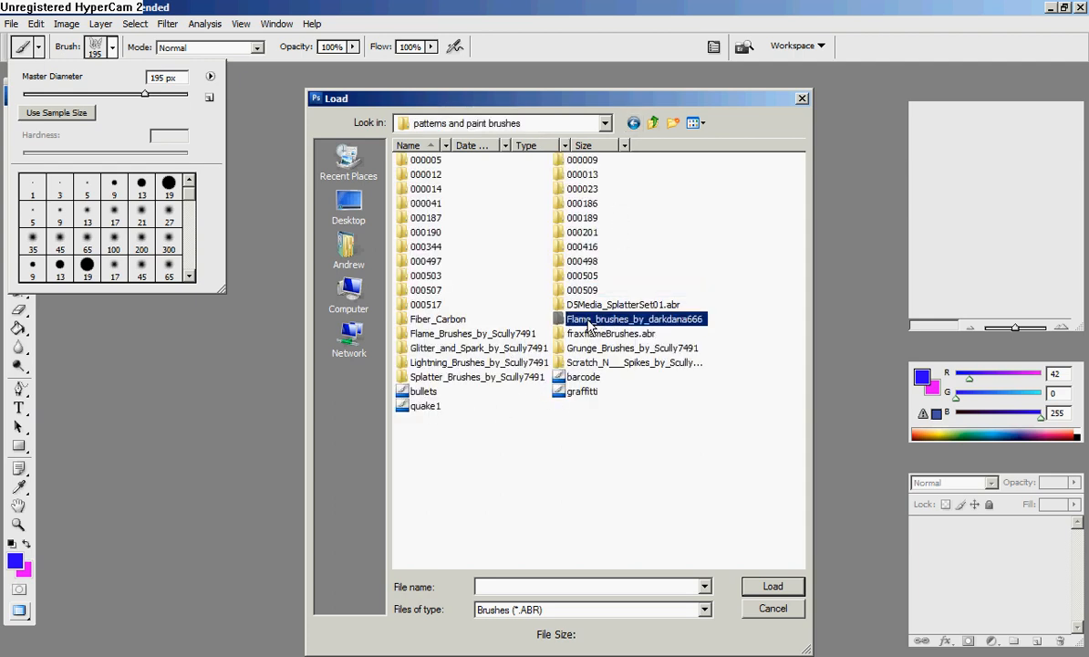
double_click(584, 319)
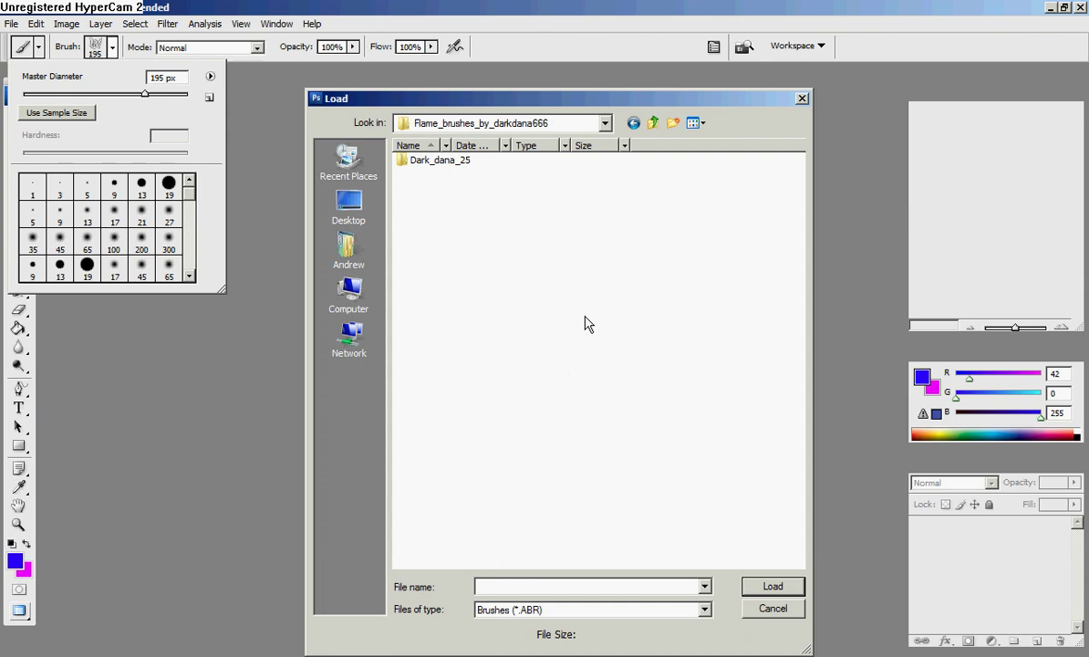
double_click(439, 161)
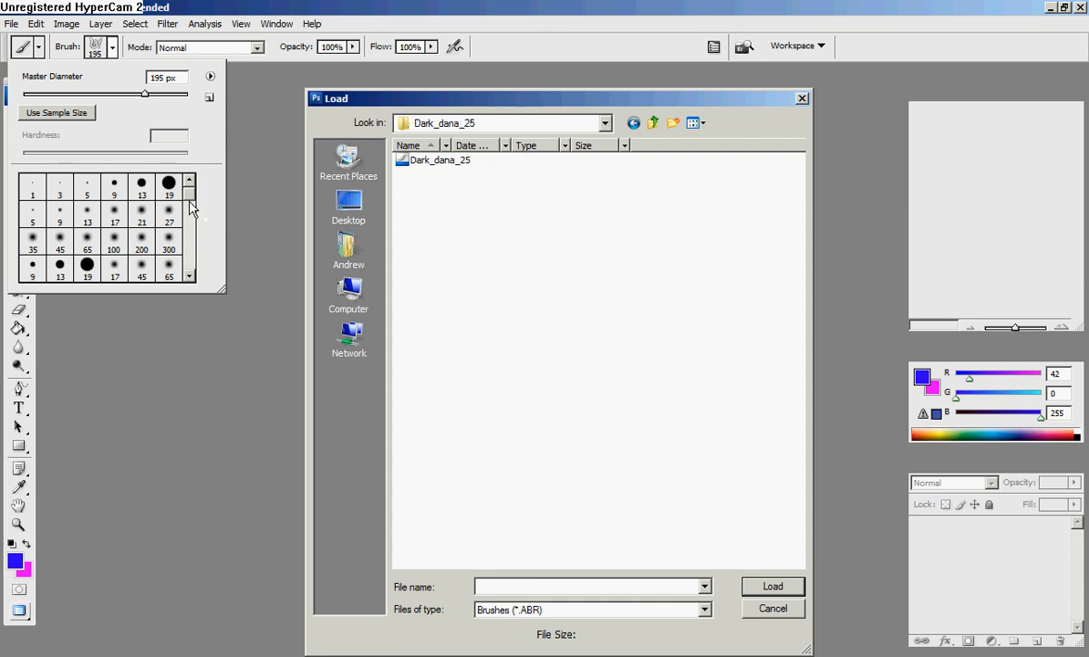
click(417, 159)
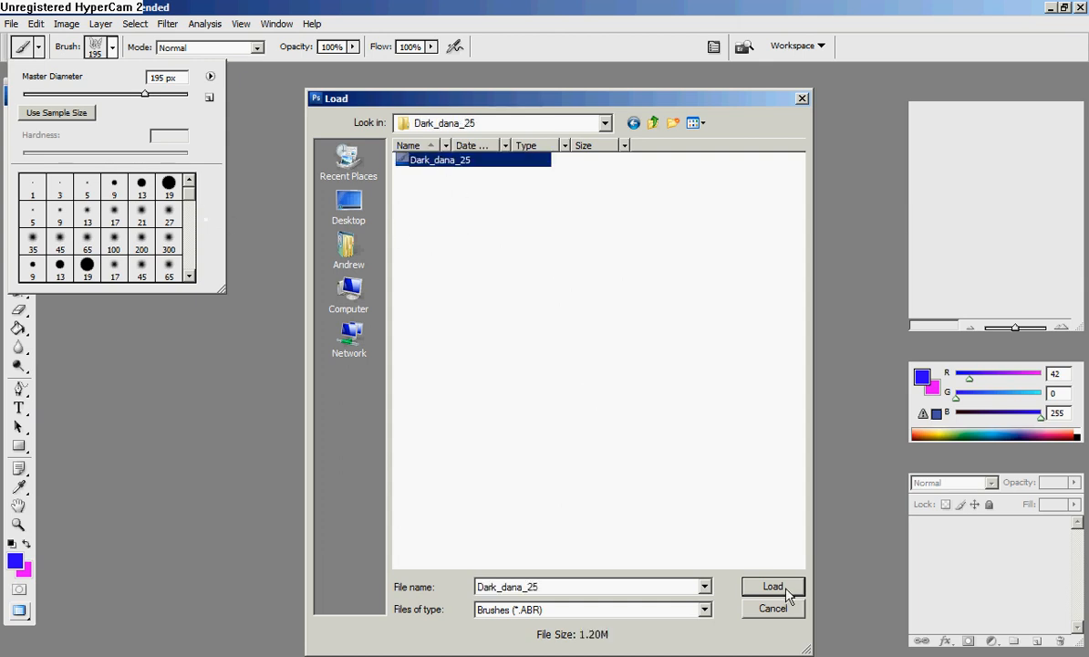
- Load the chosen Dark_dana_25 brush set and dismiss the brush preset picker
click(764, 612)
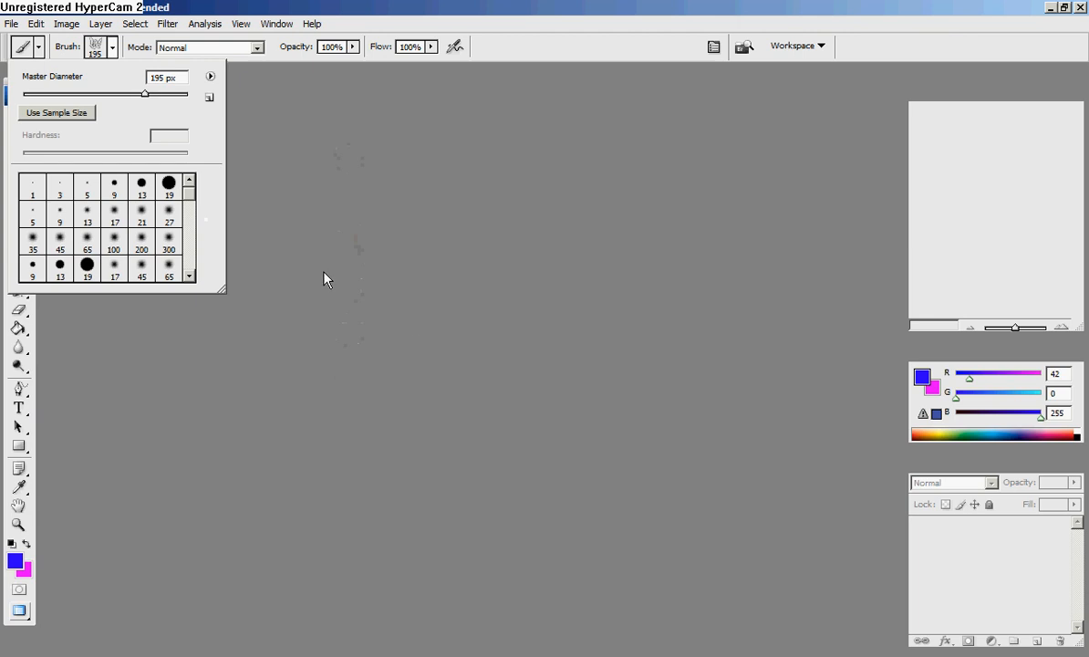
drag(188, 186, 190, 272)
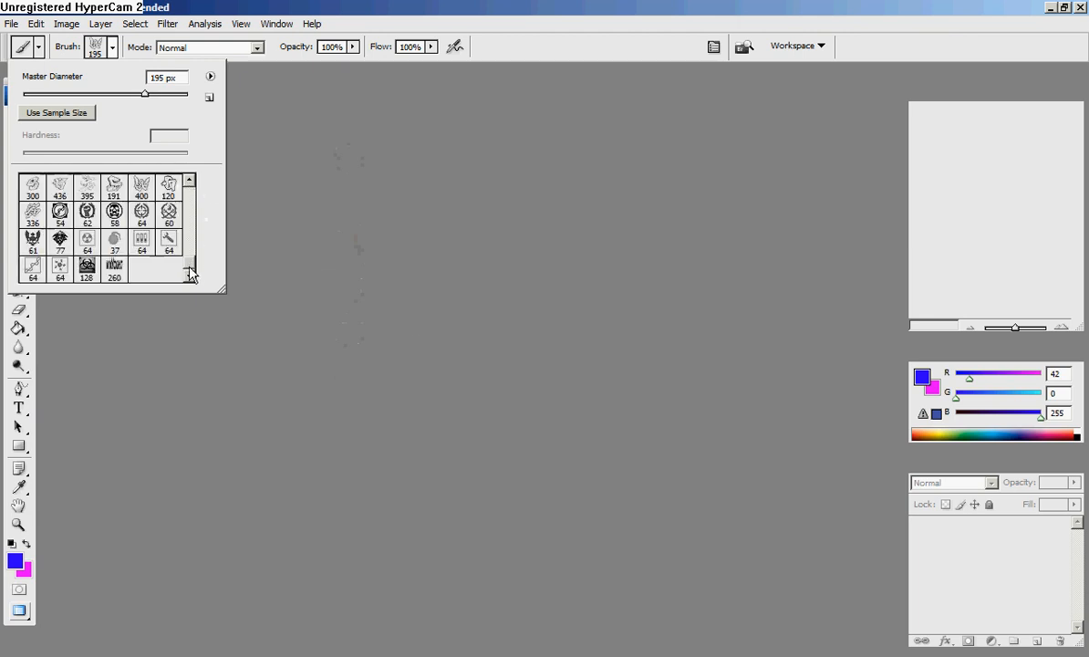
drag(191, 272, 191, 246)
click(210, 77)
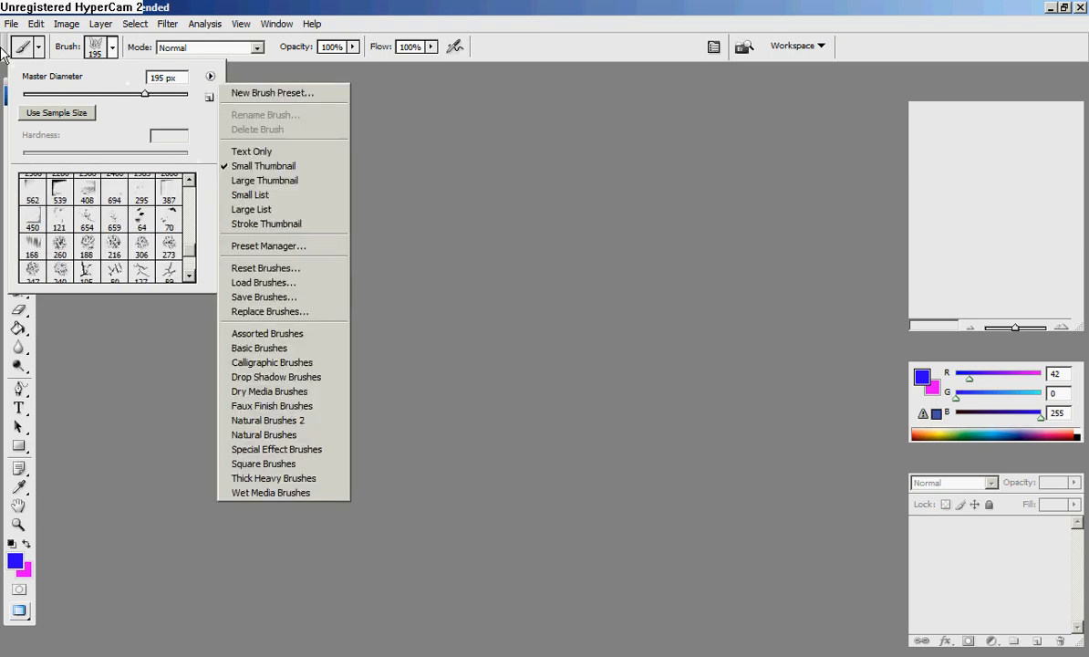
click(206, 86)
click(105, 50)
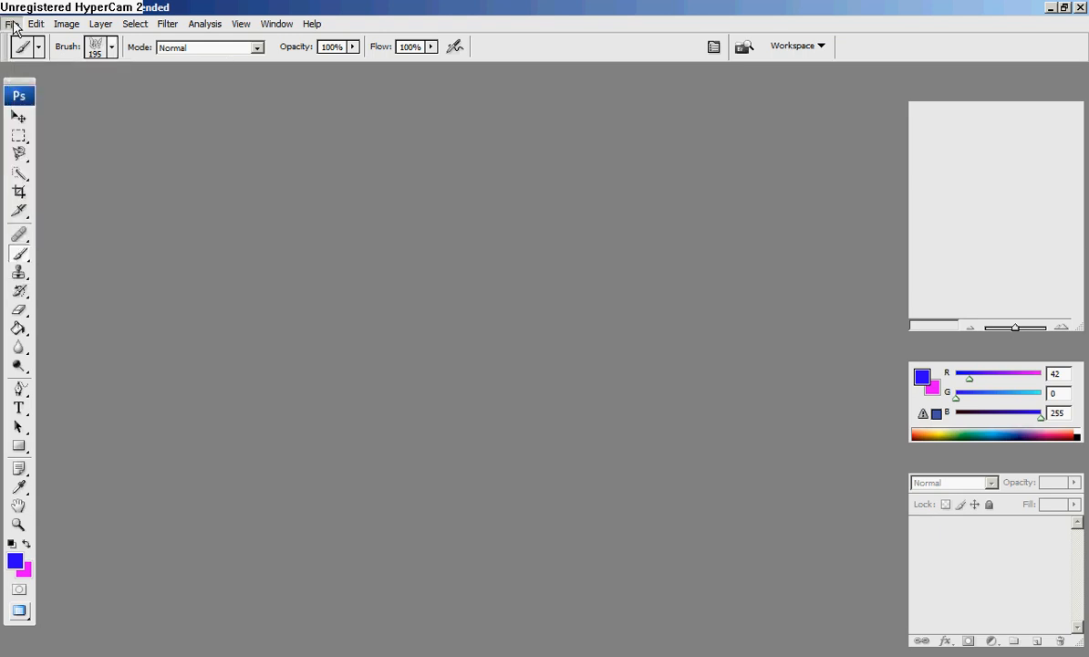
- Create a new 750 × 150 px document with a white background
click(11, 23)
click(18, 40)
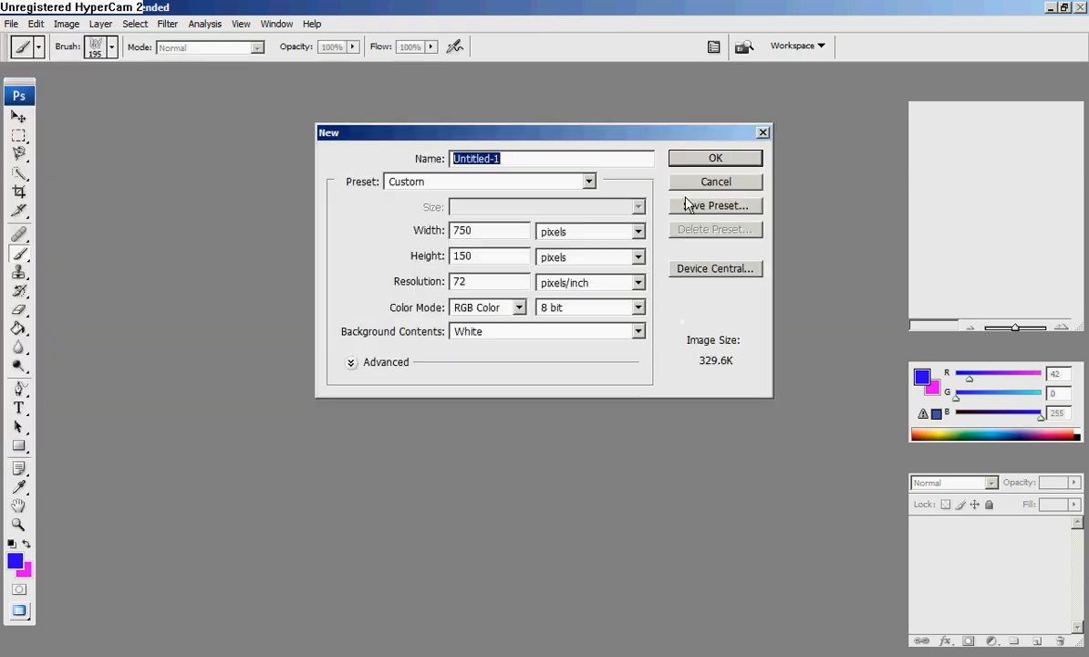
click(707, 159)
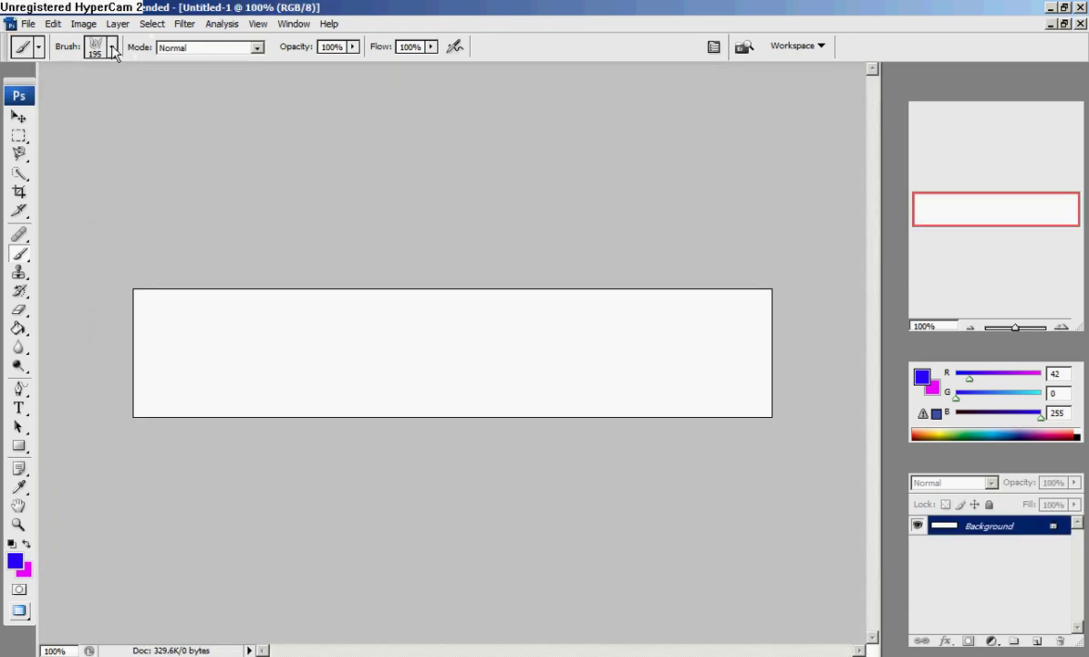
- Stamp a blue bullet brush mark on the lower left of the canvas
click(103, 46)
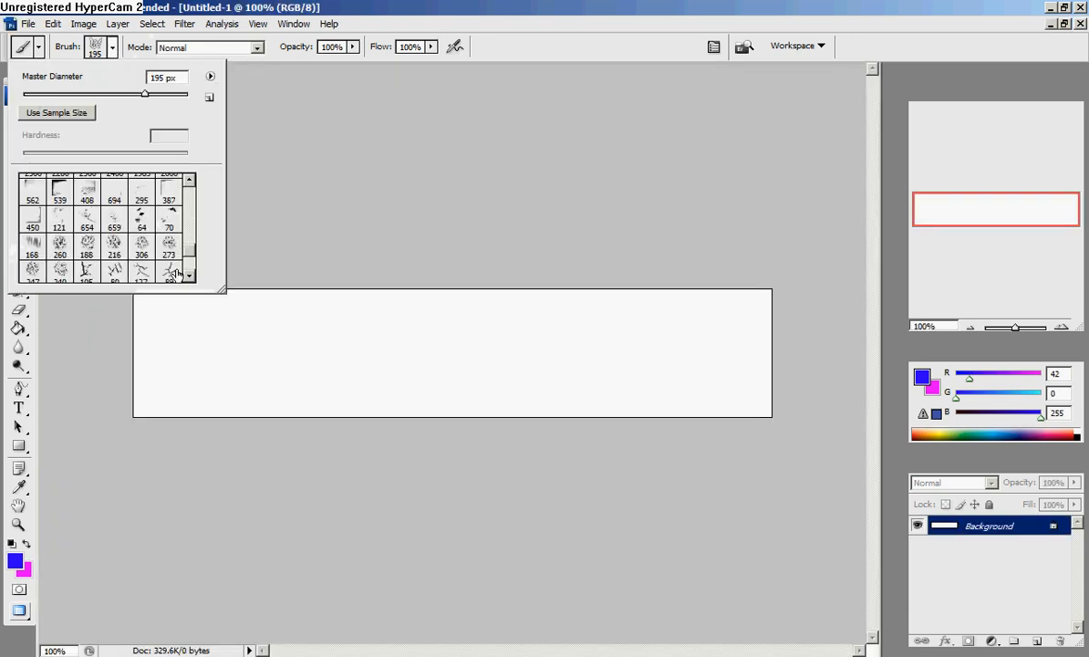
drag(189, 198, 190, 272)
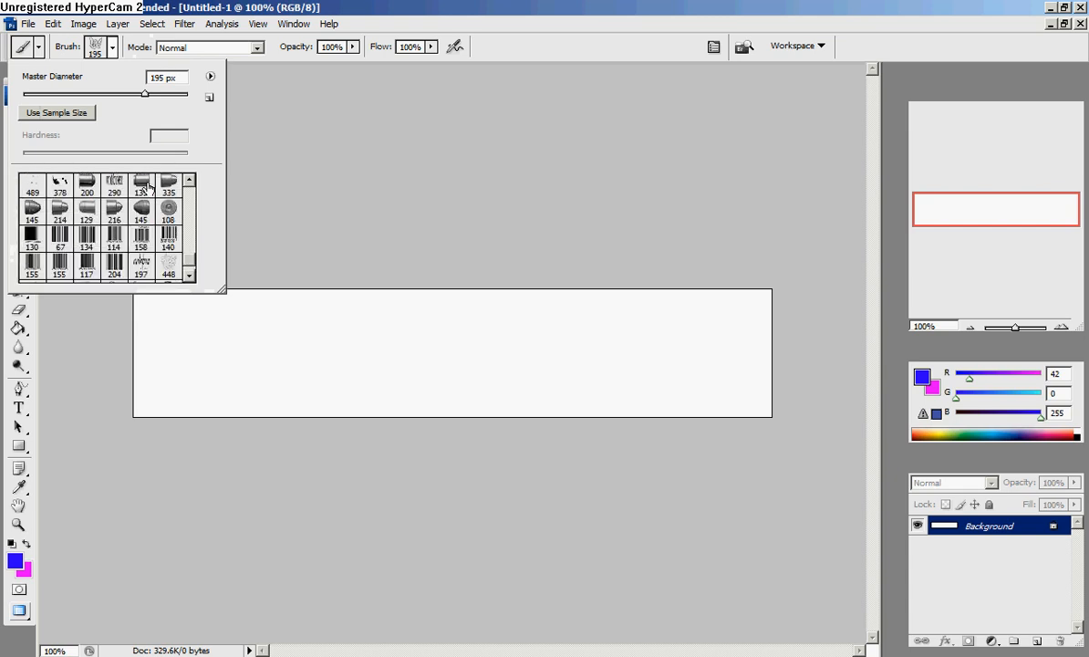
click(168, 182)
click(299, 383)
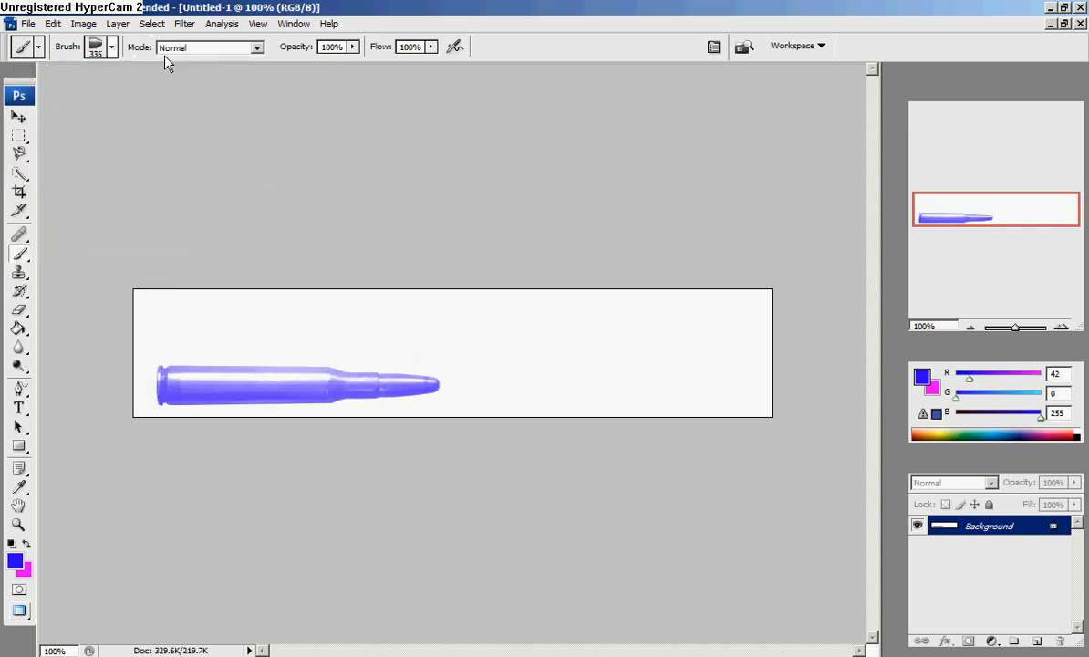
- Paint broad blue streaks with the 2000 px brush and soft blobs with the 1983 px brush
click(109, 47)
click(170, 265)
mouse_move(190, 265)
mouse_down()
mouse_move(190, 239)
mouse_move(190, 272)
mouse_up()
scroll(169, 246, down, 2)
click(169, 245)
click(273, 346)
click(107, 47)
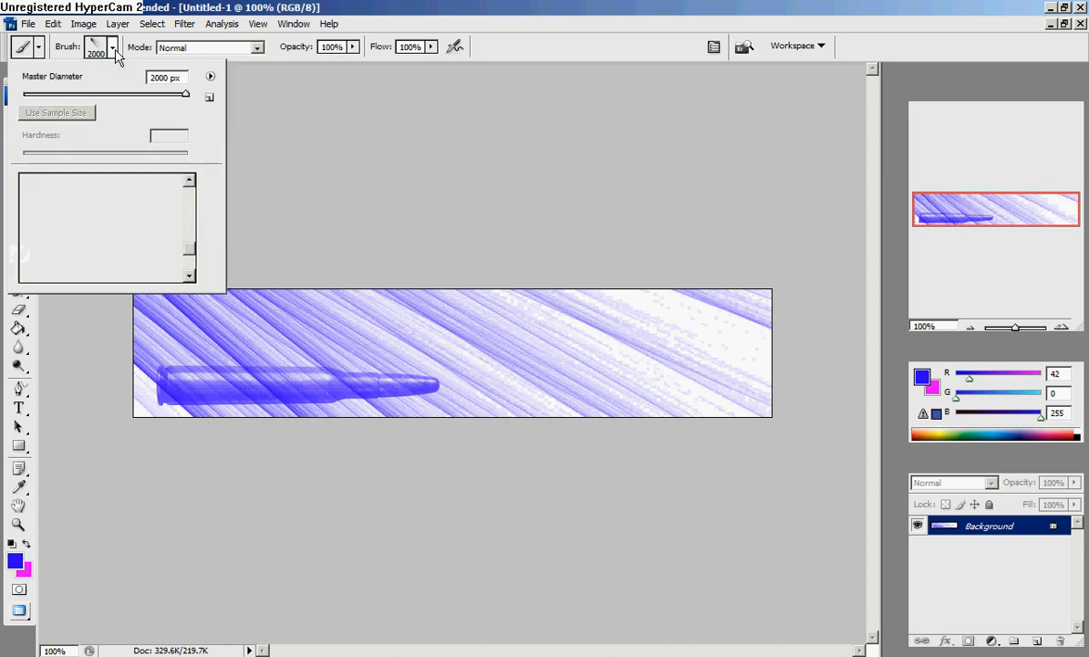
click(142, 239)
click(314, 319)
drag(146, 356, 684, 328)
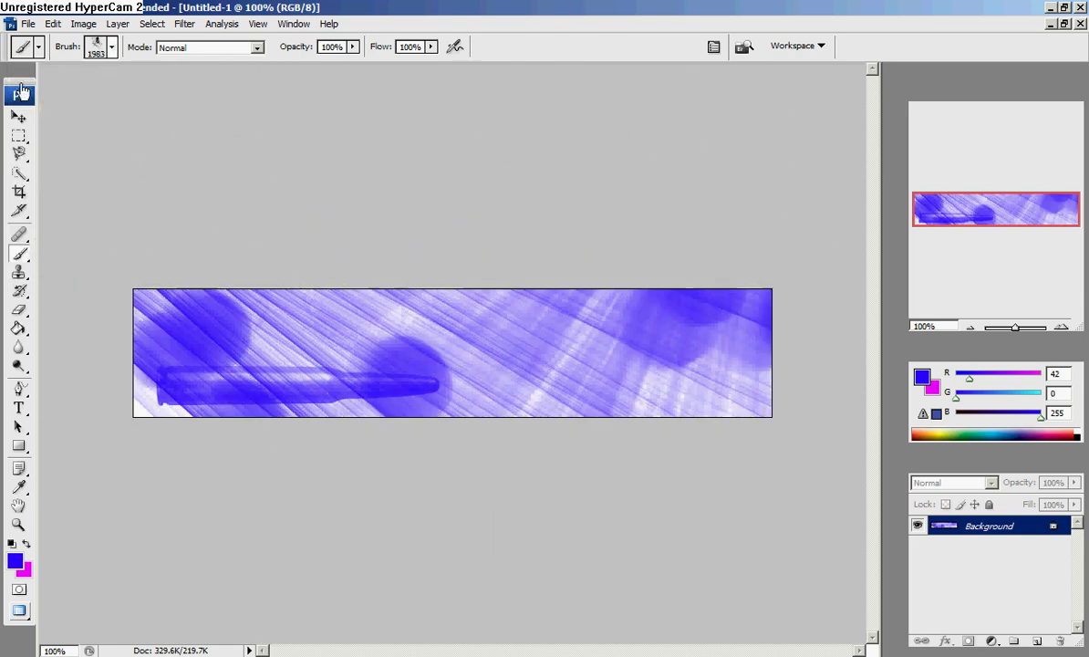
- Stamp an 89 px crack brush mark near the canvas centre
click(107, 46)
click(189, 276)
click(169, 265)
click(443, 342)
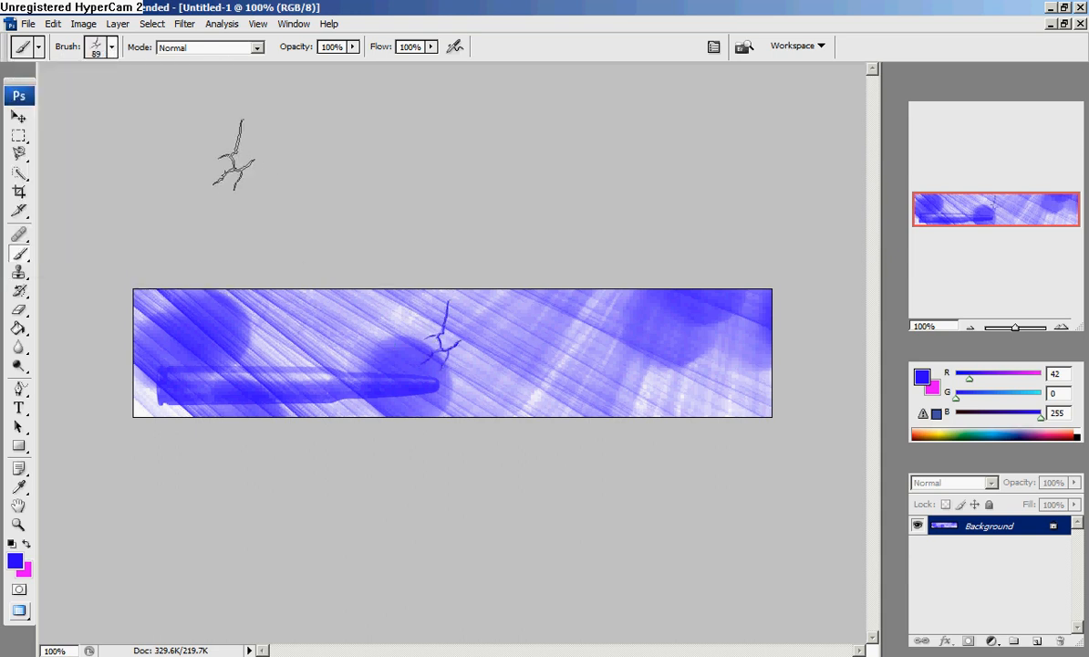
click(114, 49)
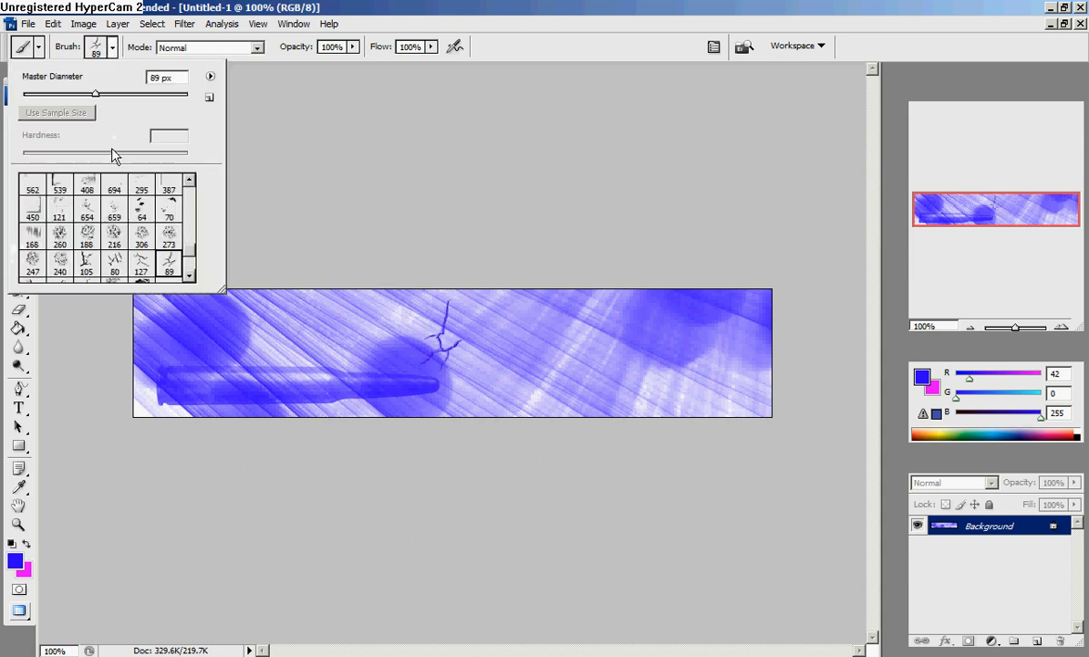
click(113, 51)
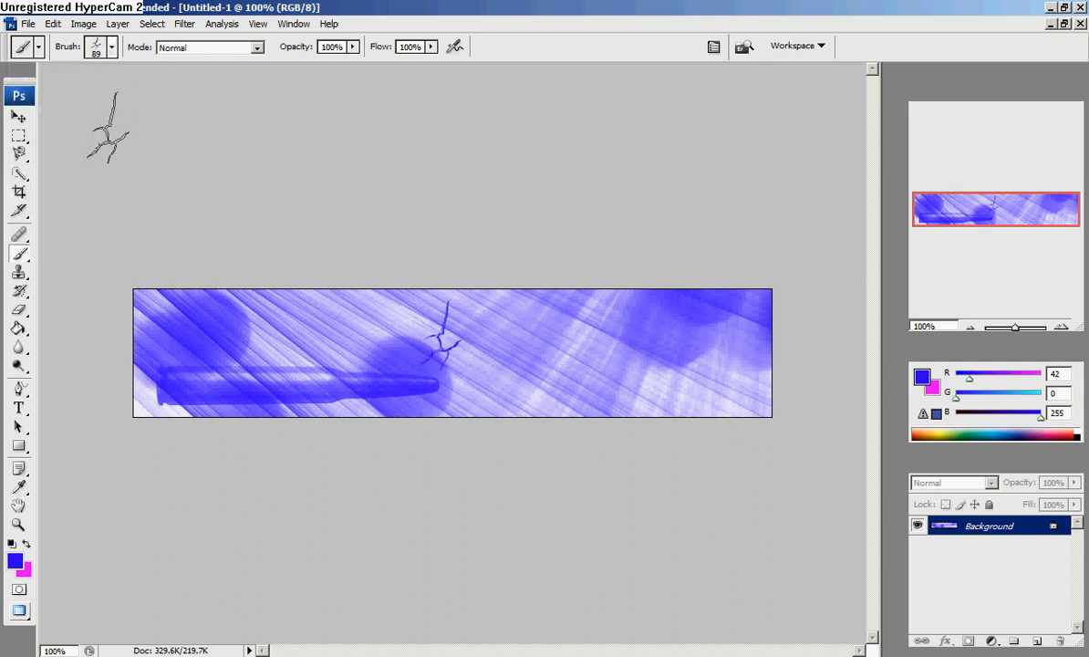
click(28, 24)
click(30, 23)
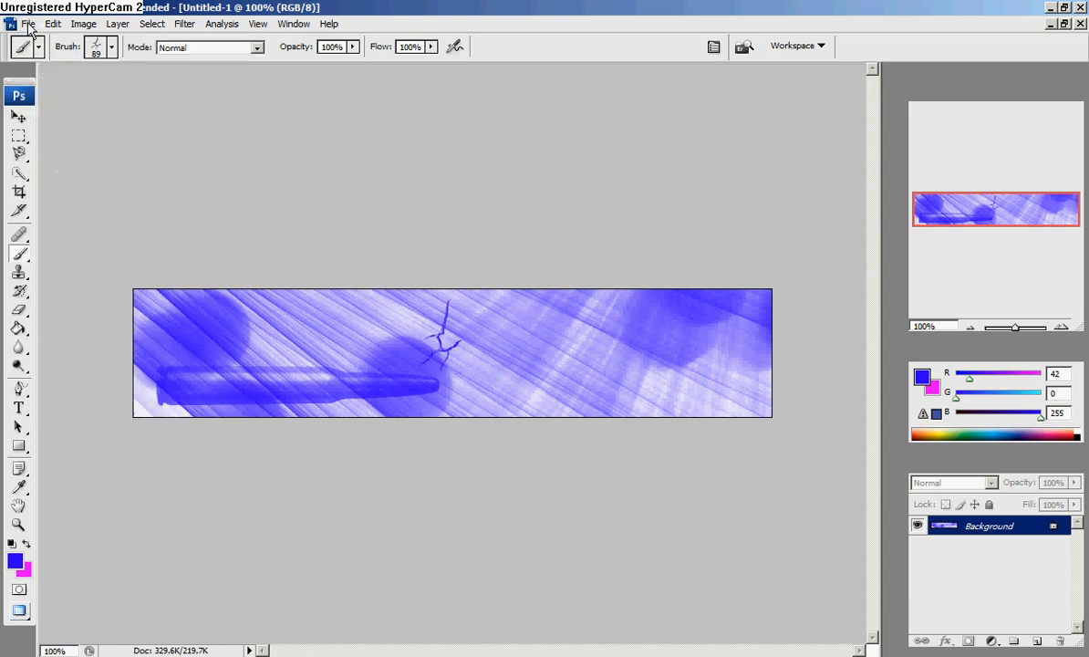
- Leave Photoshop via the Start menu, open Local Disk (C:) and go to the Control Panel
key(super+d)
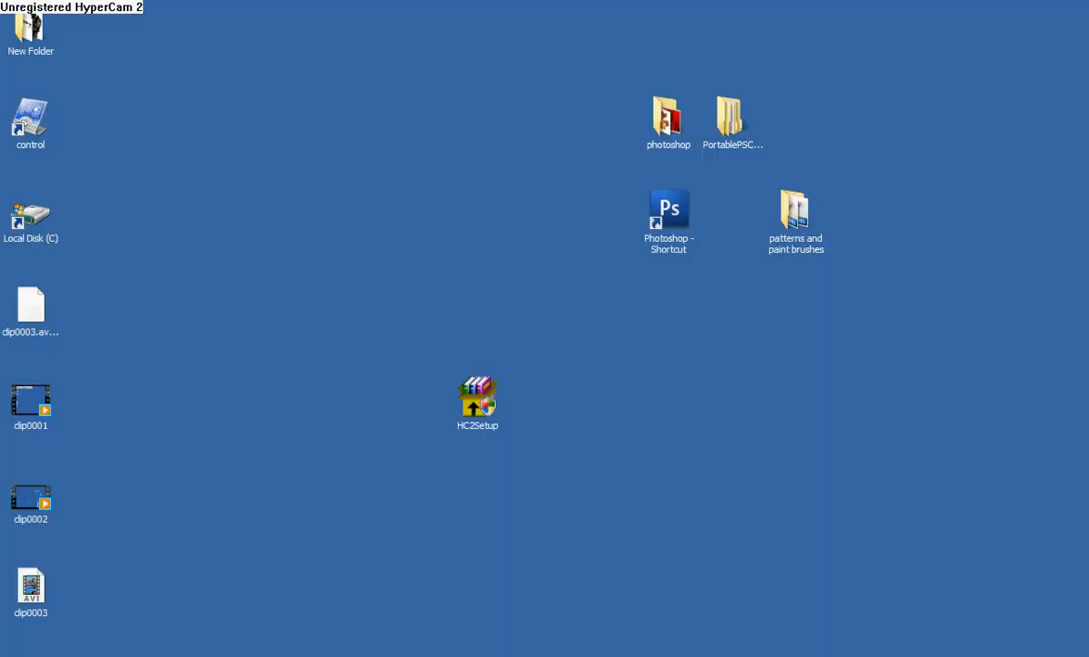
key(super)
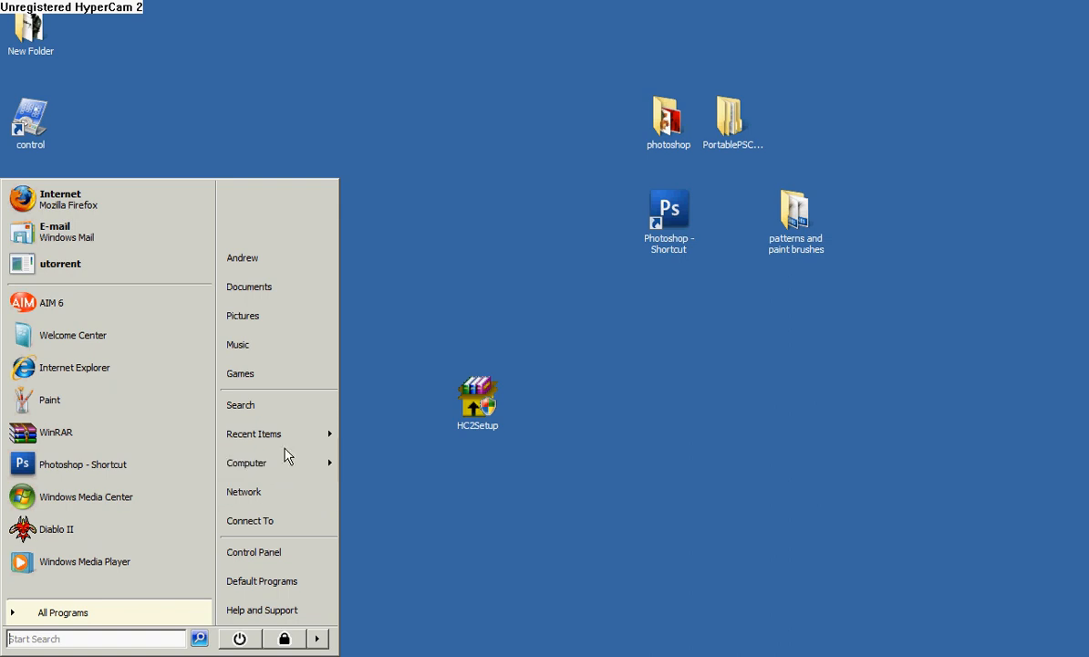
mouse_move(273, 463)
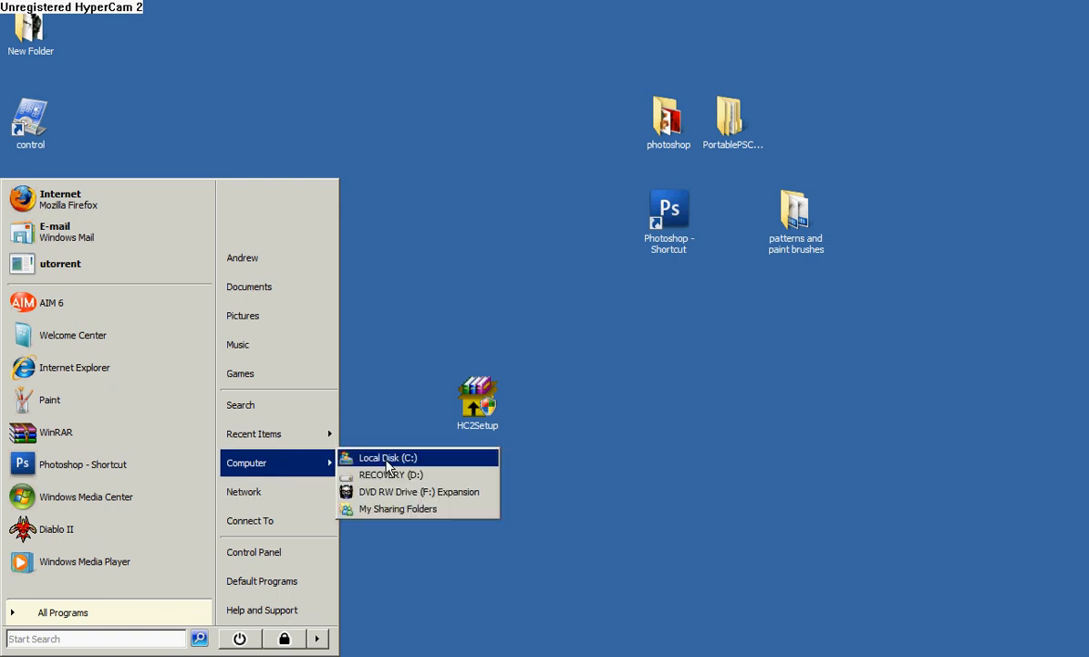
click(374, 456)
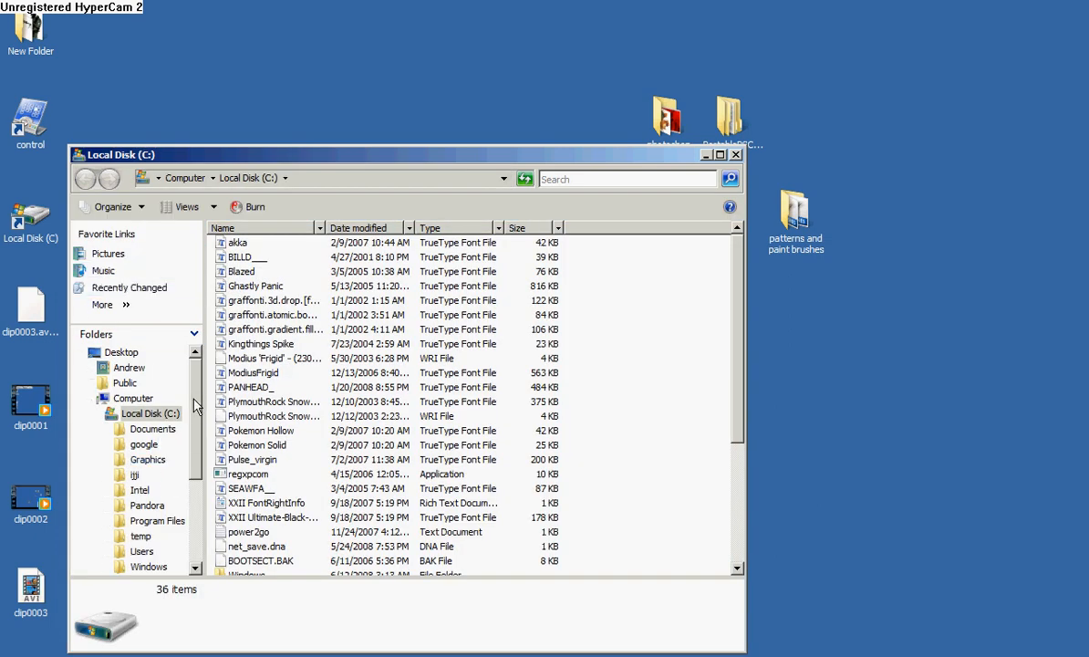
drag(197, 395, 197, 532)
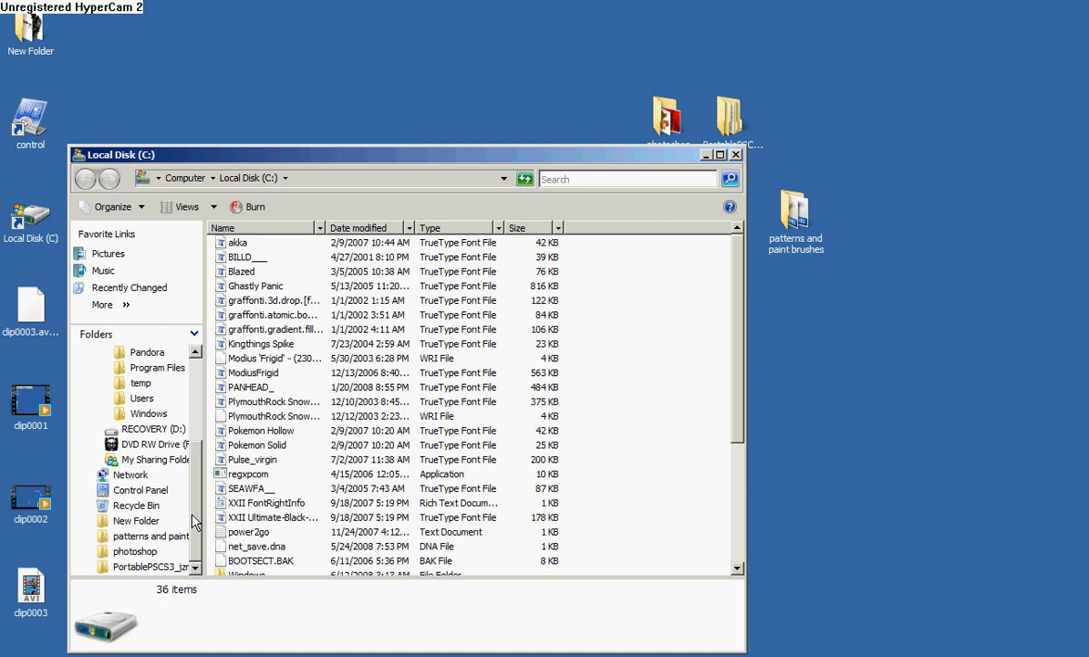
click(138, 490)
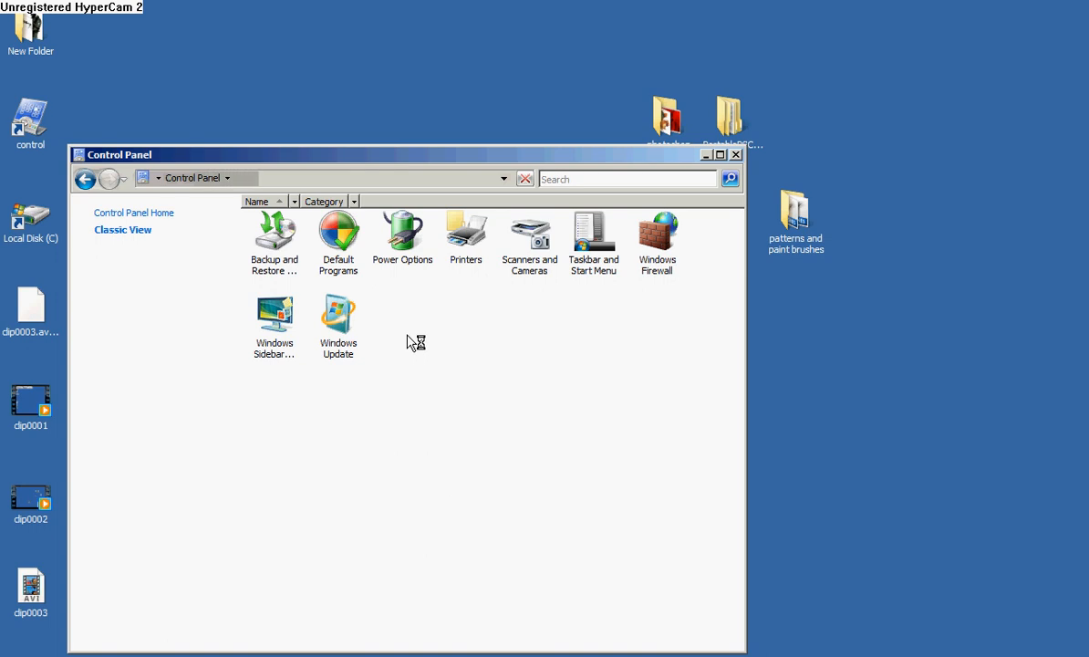
- Switch Control Panel to Classic View and open the Fonts folder
click(85, 178)
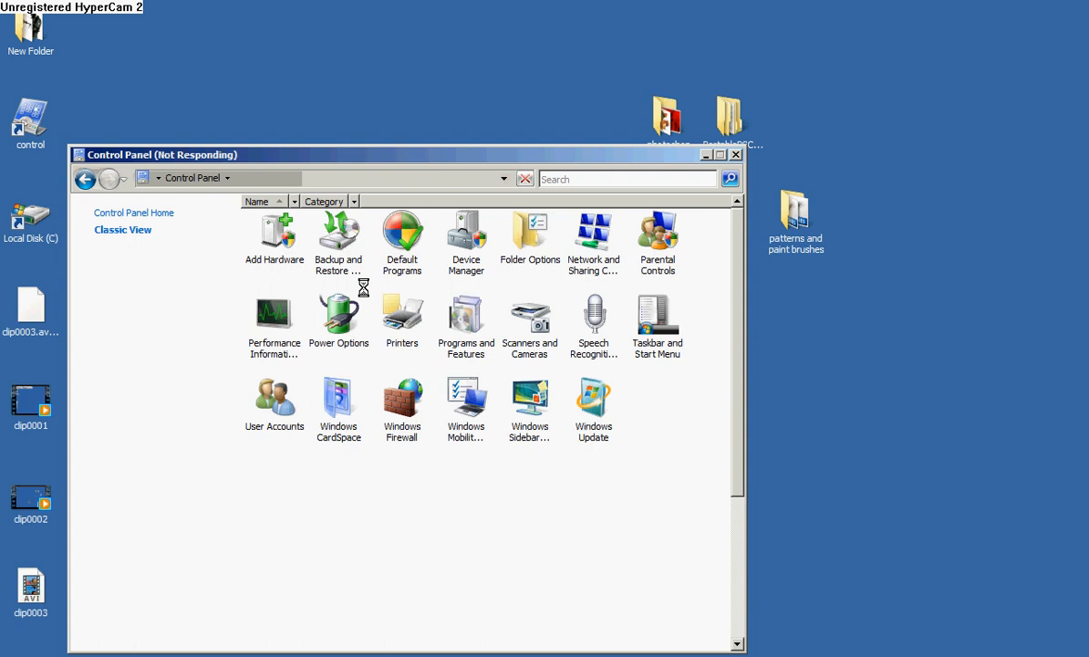
drag(333, 159, 328, 132)
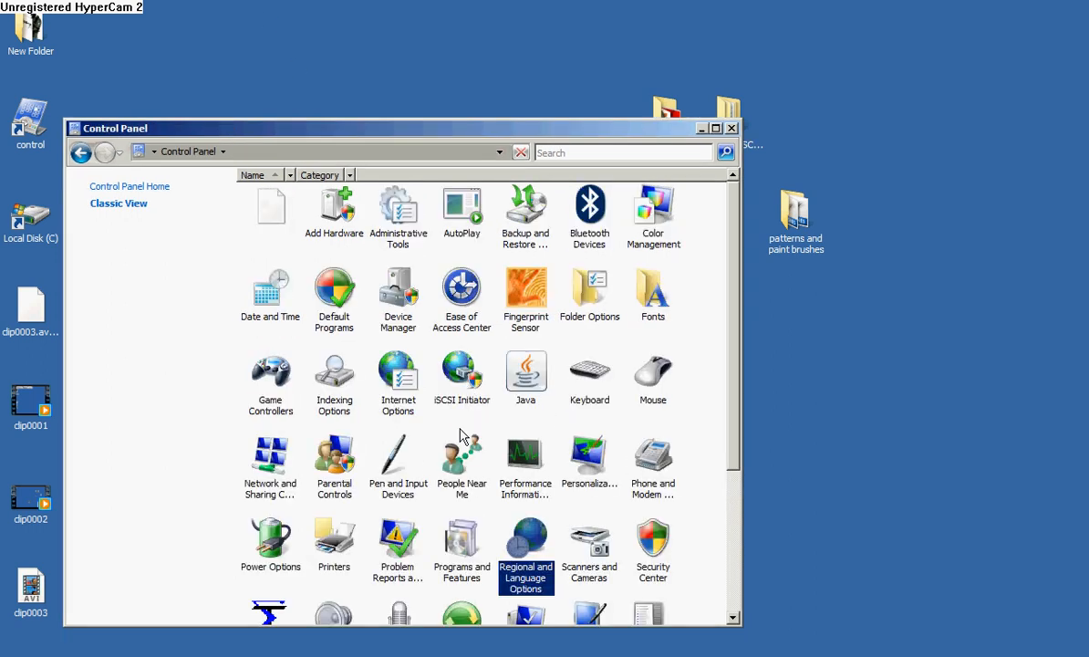
click(653, 294)
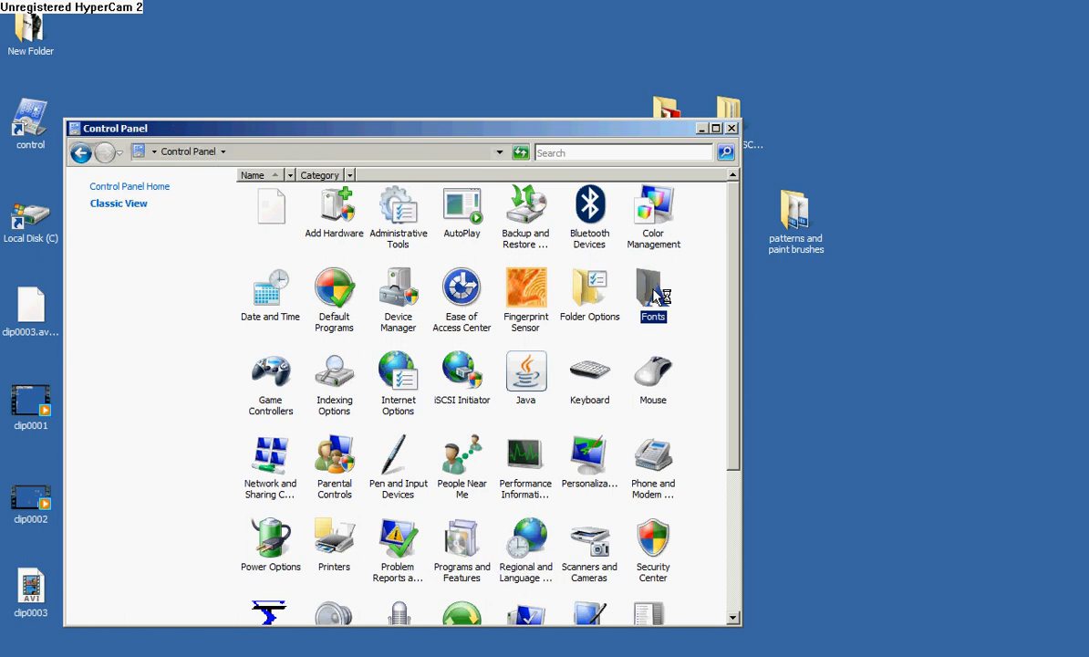
double_click(654, 293)
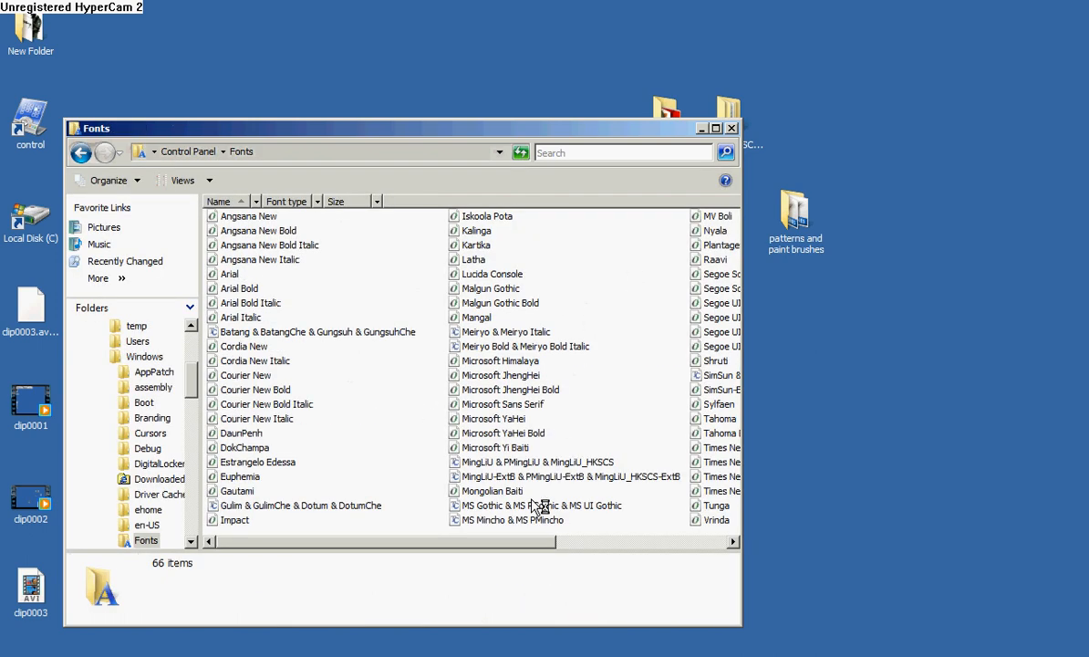
right_click(372, 406)
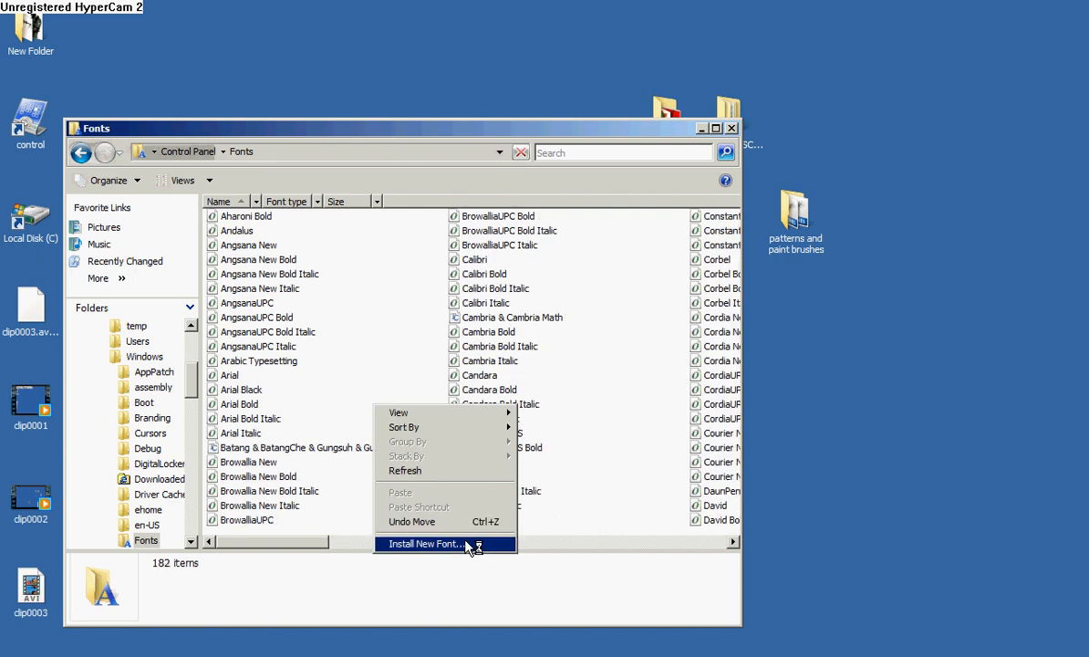
click(438, 544)
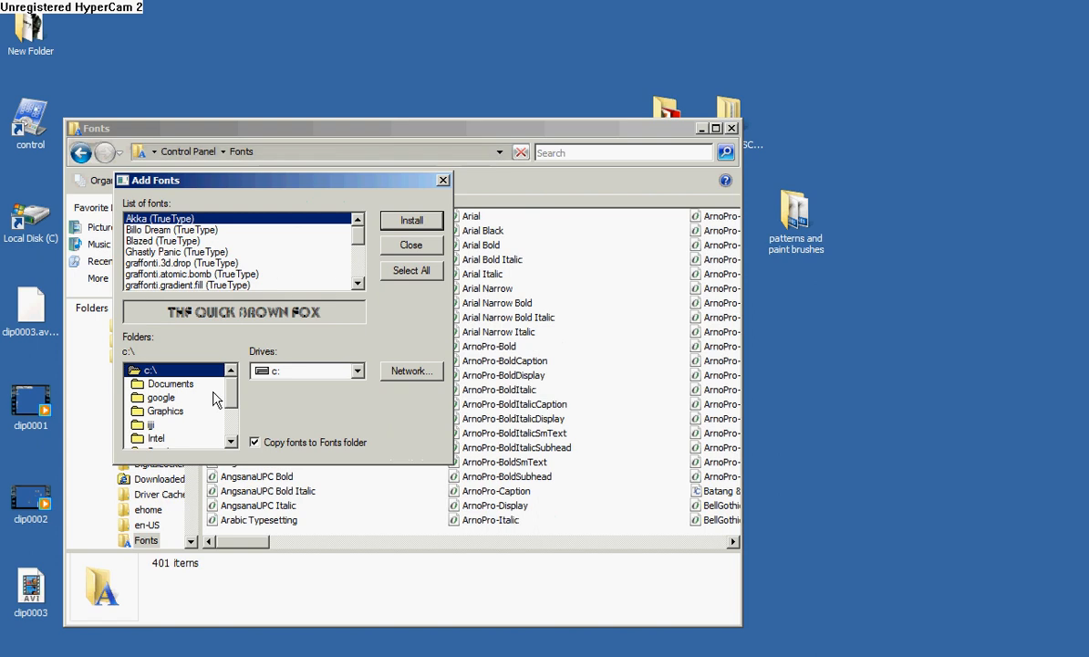
mouse_move(230, 383)
mouse_down()
mouse_move(234, 428)
mouse_move(236, 383)
mouse_up()
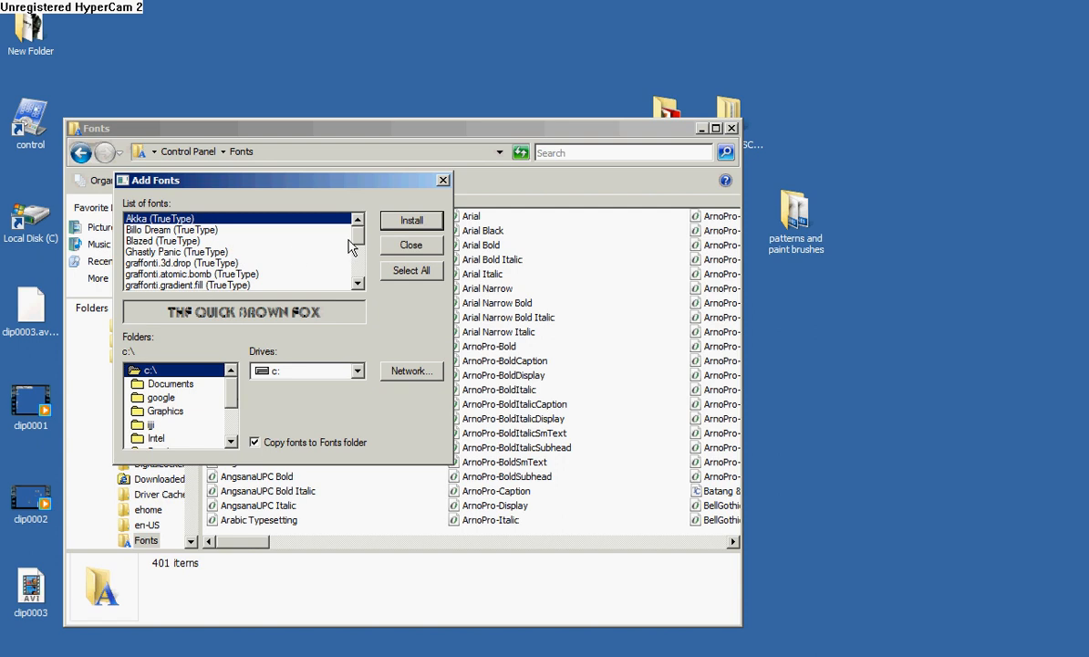
mouse_move(357, 230)
mouse_down()
mouse_move(356, 265)
mouse_move(357, 219)
mouse_up()
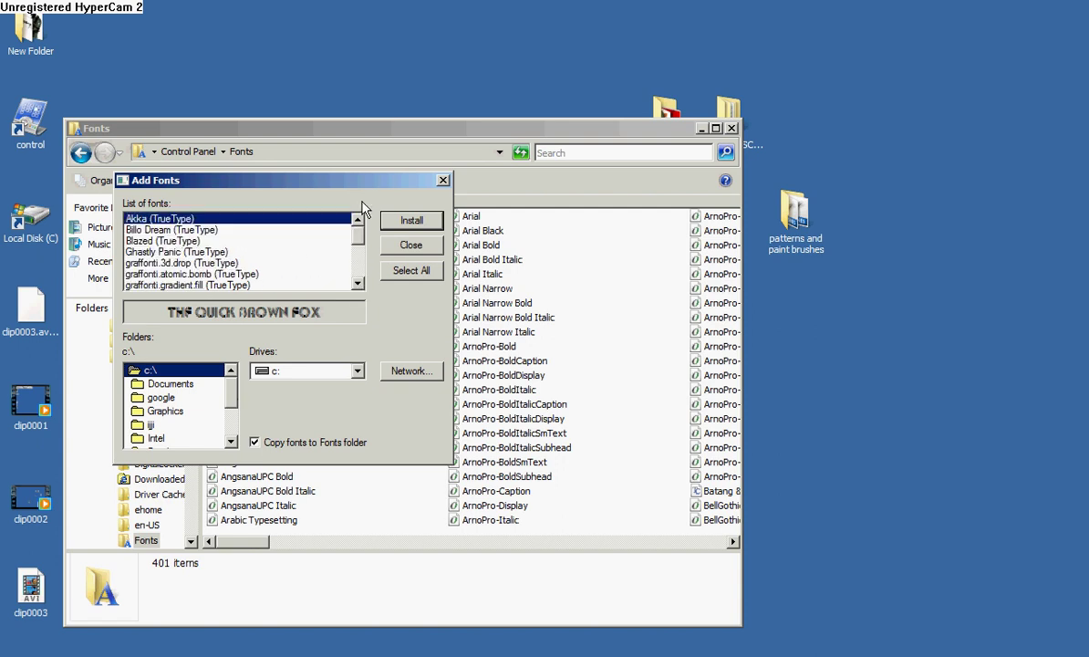
click(411, 244)
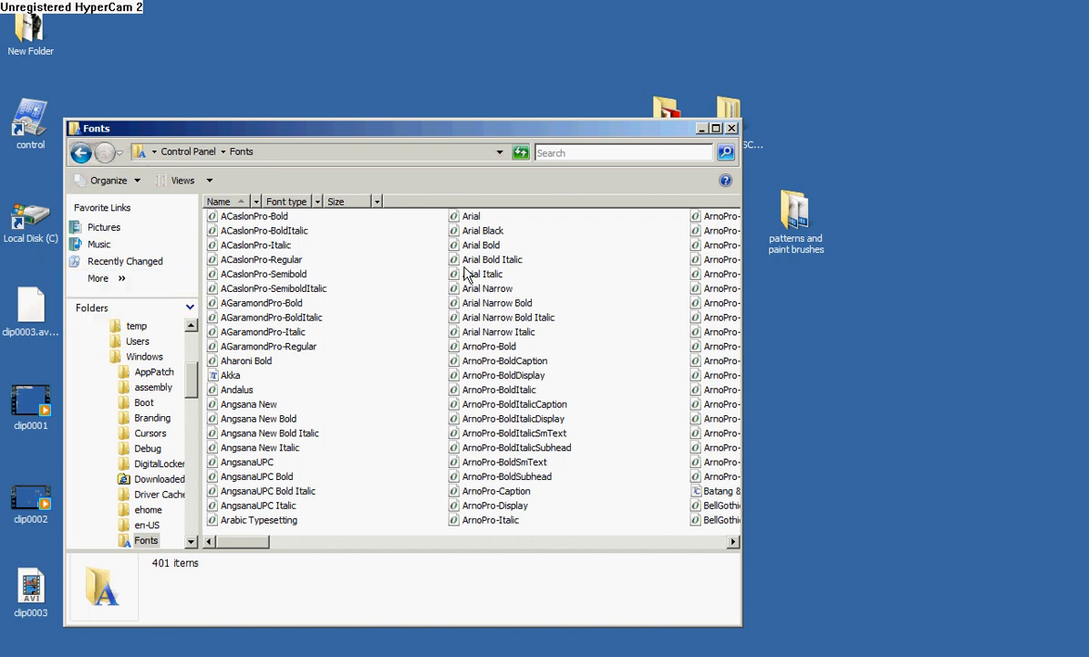
drag(347, 137, 289, 174)
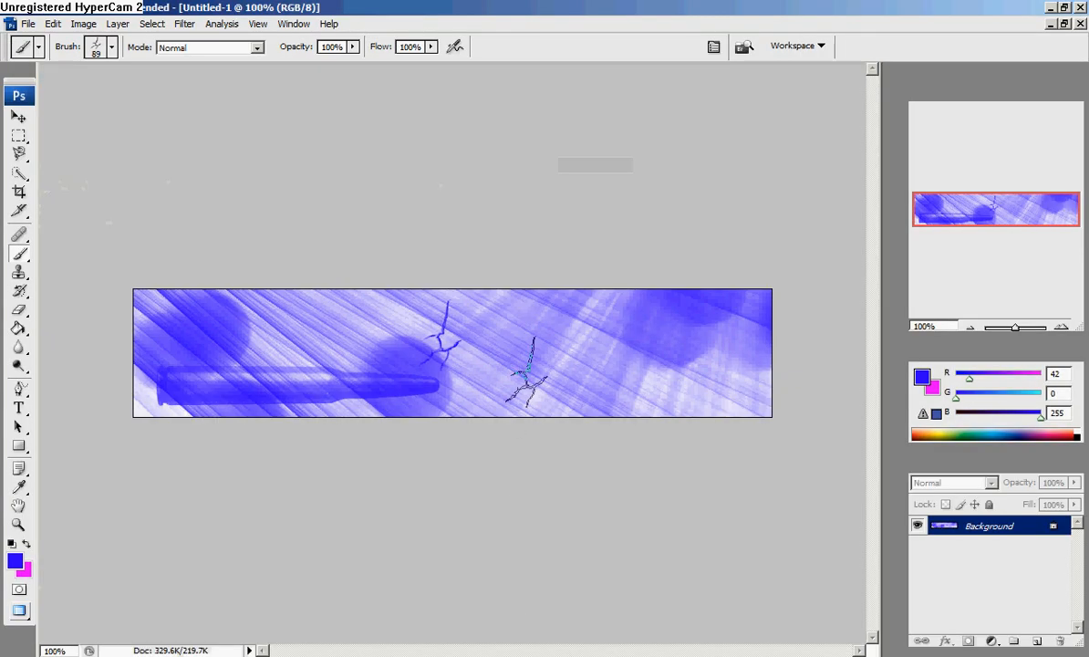
- Drag the 89 px crack brush across the blue canvas to add dense spiky dark strokes
mouse_move(466, 355)
mouse_down()
mouse_move(547, 383)
mouse_move(210, 347)
mouse_move(602, 310)
mouse_move(589, 456)
mouse_up()
drag(456, 319, 548, 365)
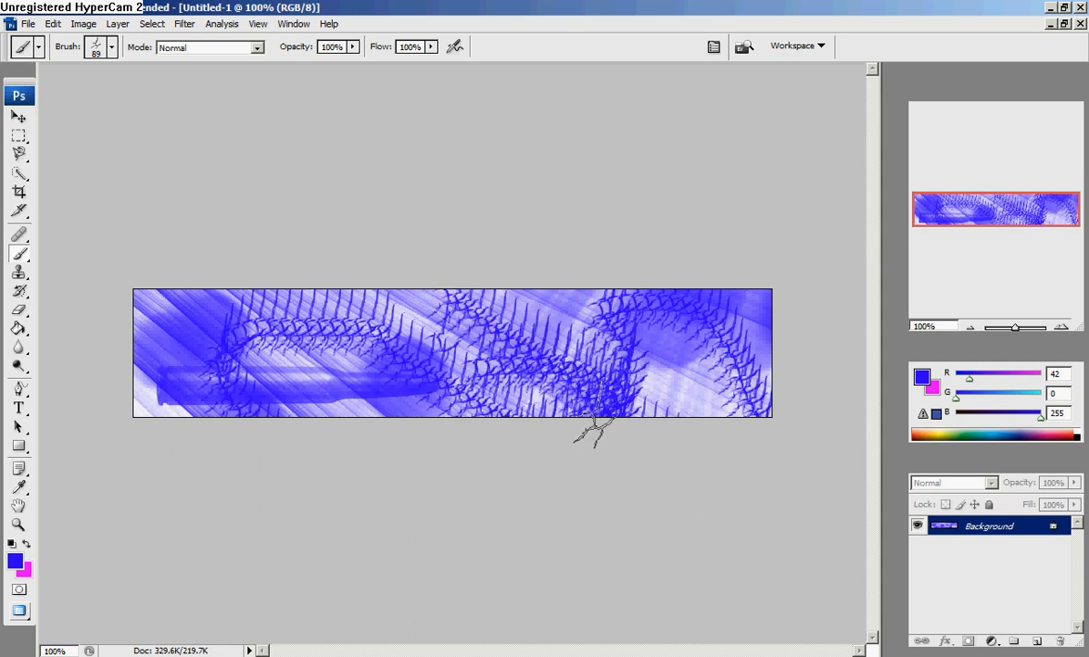
click(591, 437)
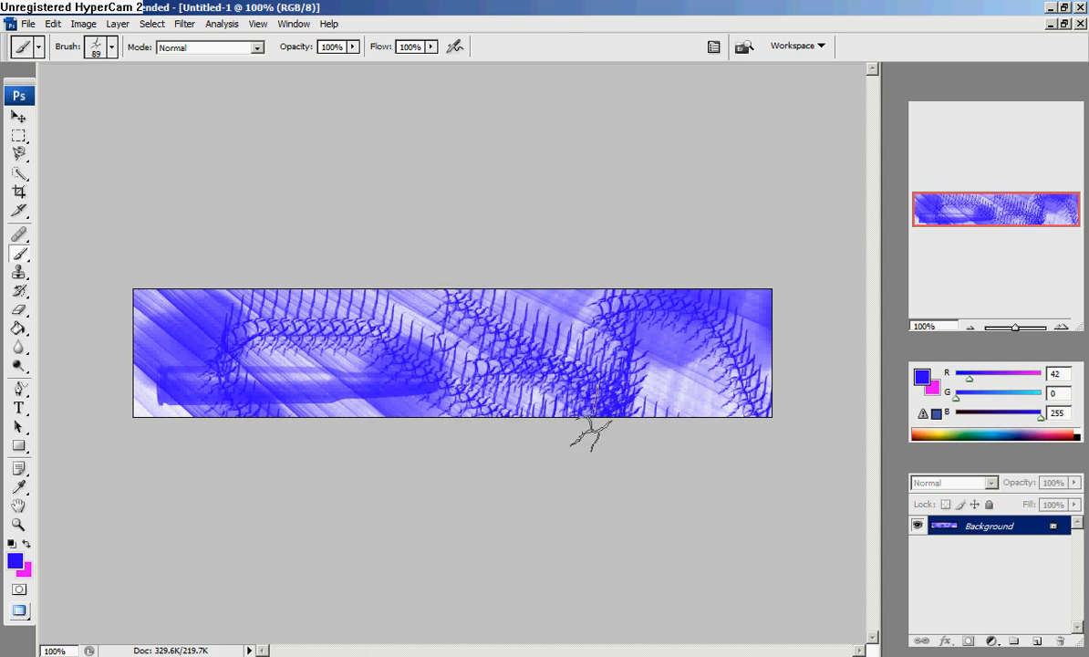